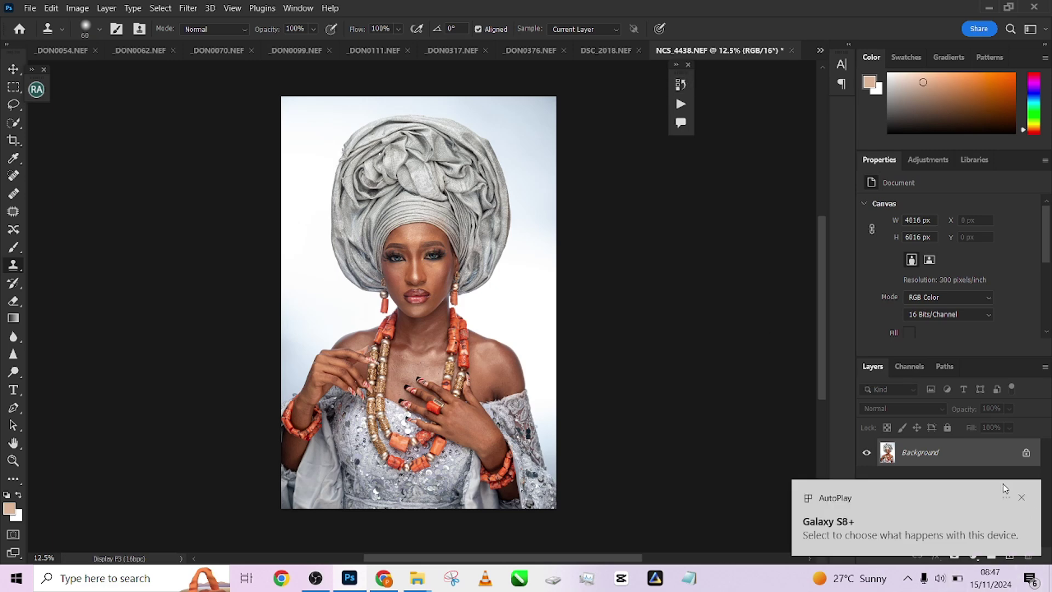
Dismiss the AutoPlay notification, move the floating mini panel aside, and select the Move tool
left_click(1021, 498)
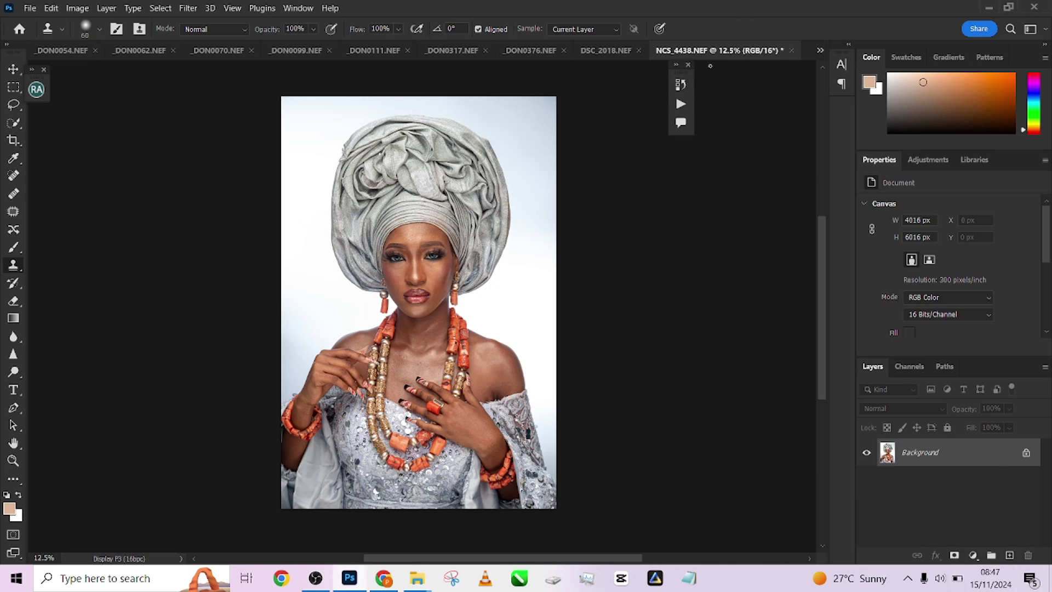
left_click_drag(674, 70, 786, 87)
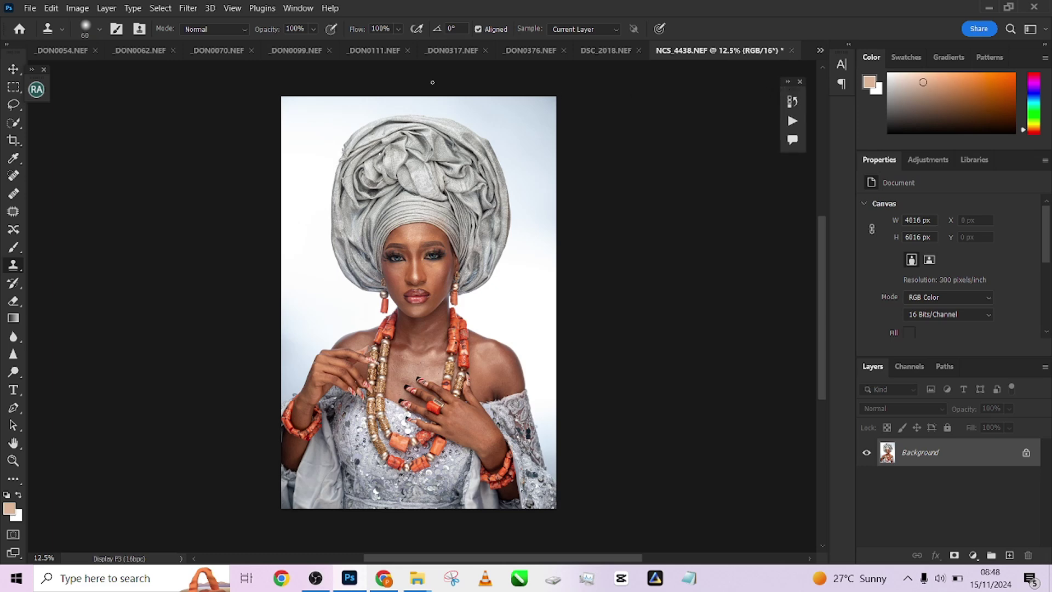
left_click(13, 69)
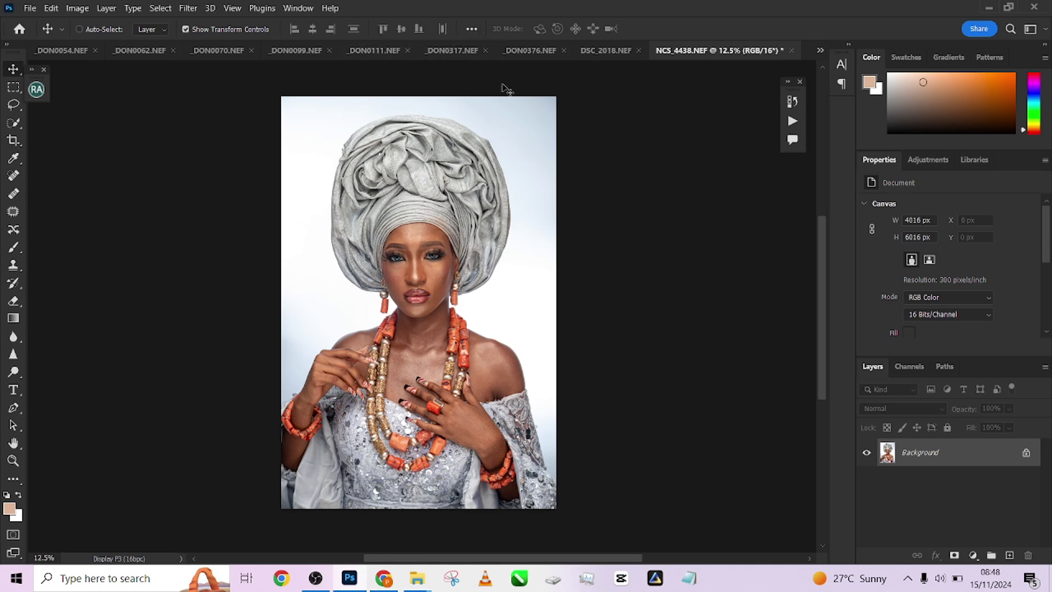
Show the Actions panel and select Done4U Retouch in the Done4U Retouch Action set
left_click(296, 8)
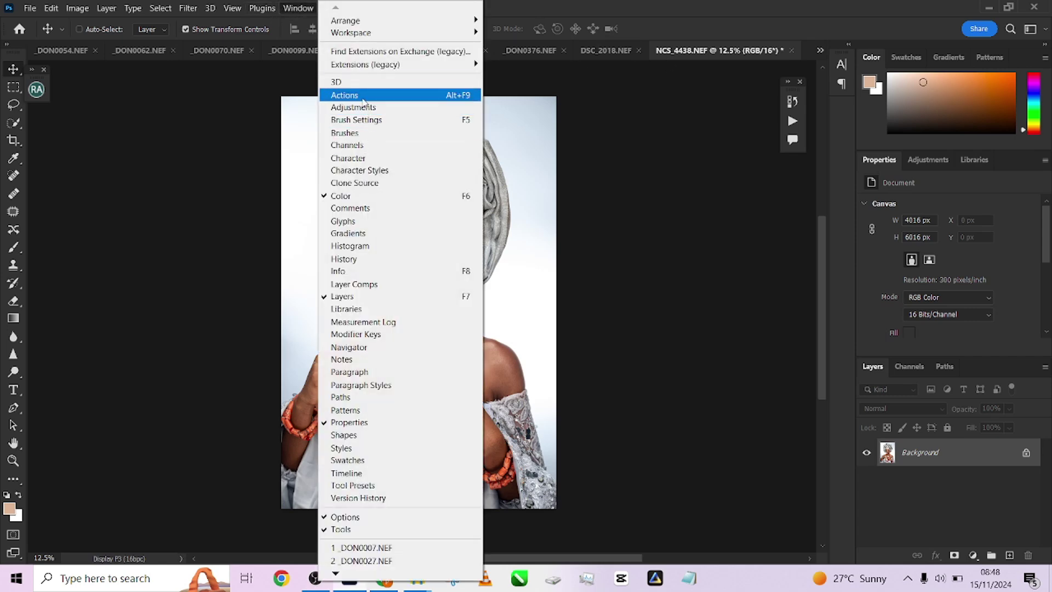
left_click(350, 95)
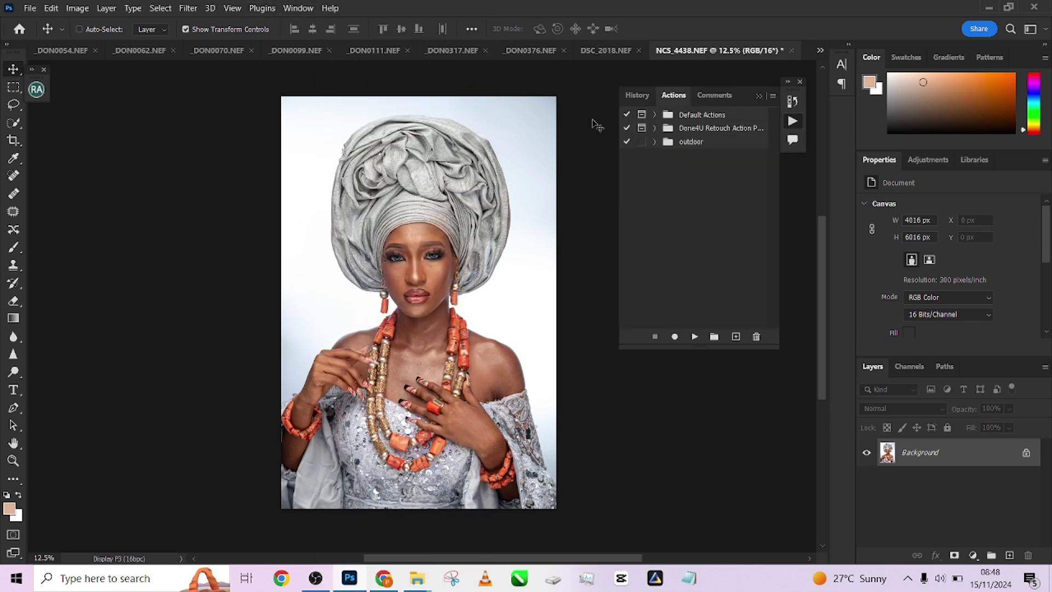
left_click(653, 129)
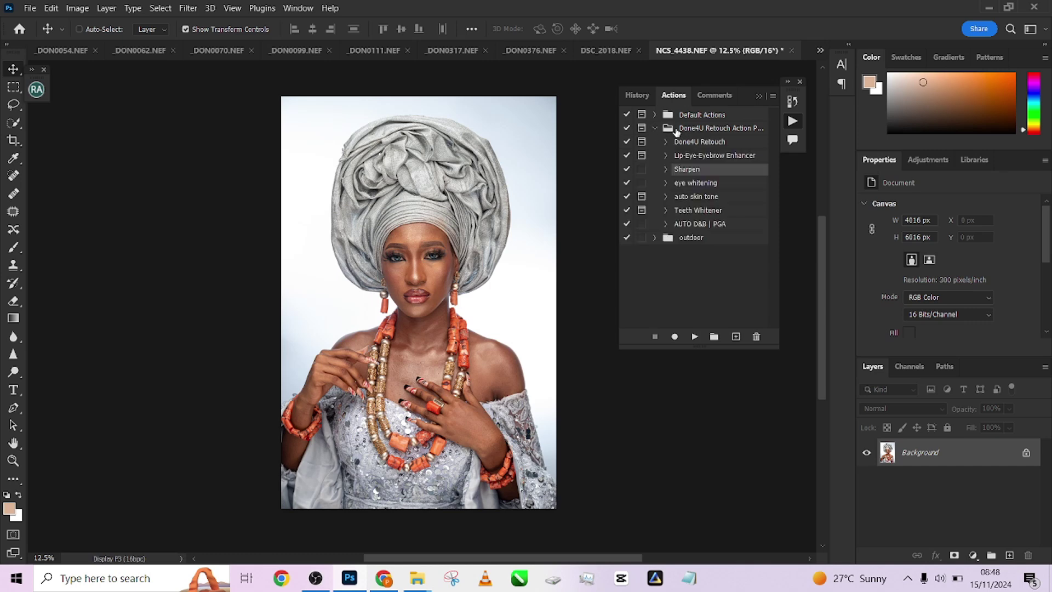
left_click(710, 142)
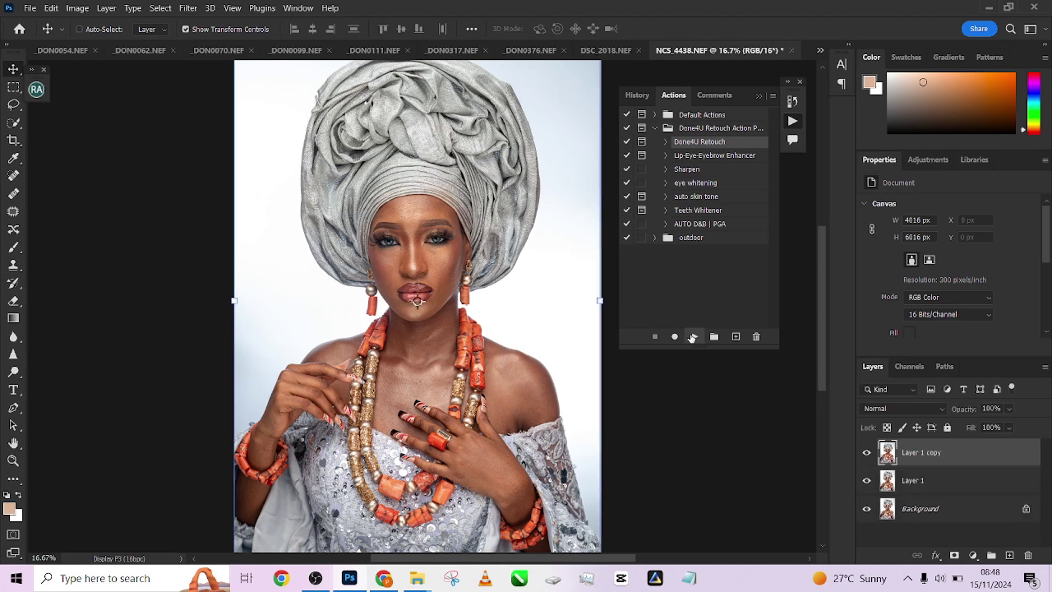
Set the Gaussian Blur radius to 1 pixel and confirm to finish the retouch
mouse_move(161, 158)
left_mouse_down()
mouse_move(356, 175)
mouse_move(333, 175)
left_mouse_up()
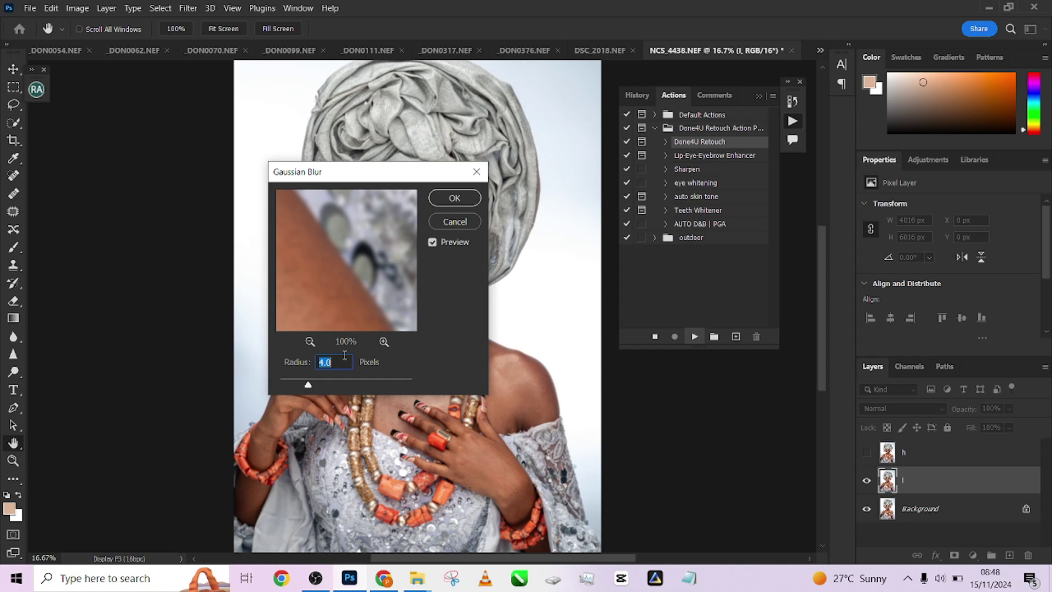
type("1")
left_click_drag(338, 175, 155, 160)
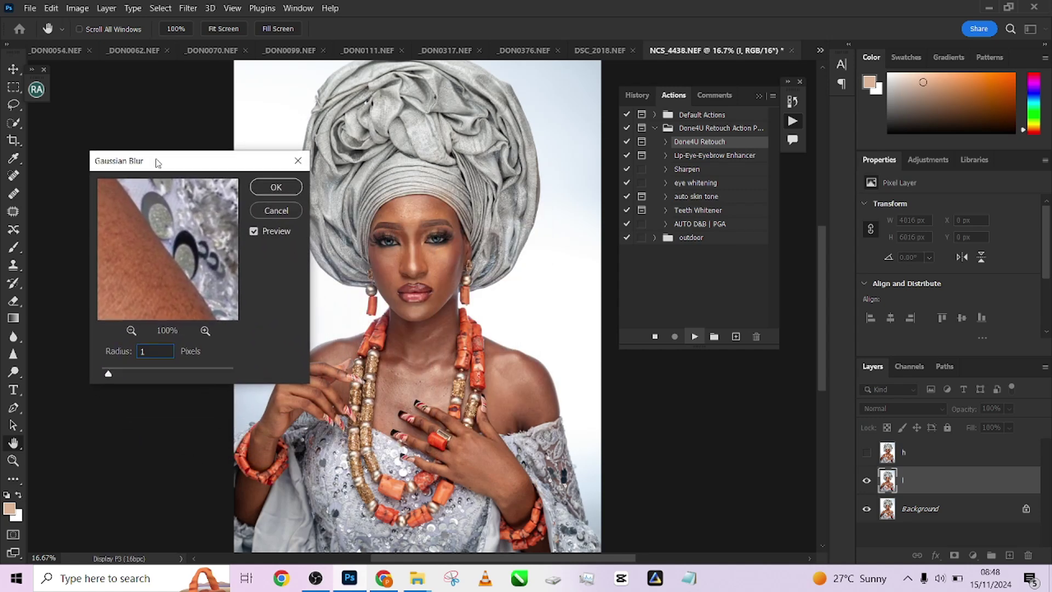
left_click(273, 185)
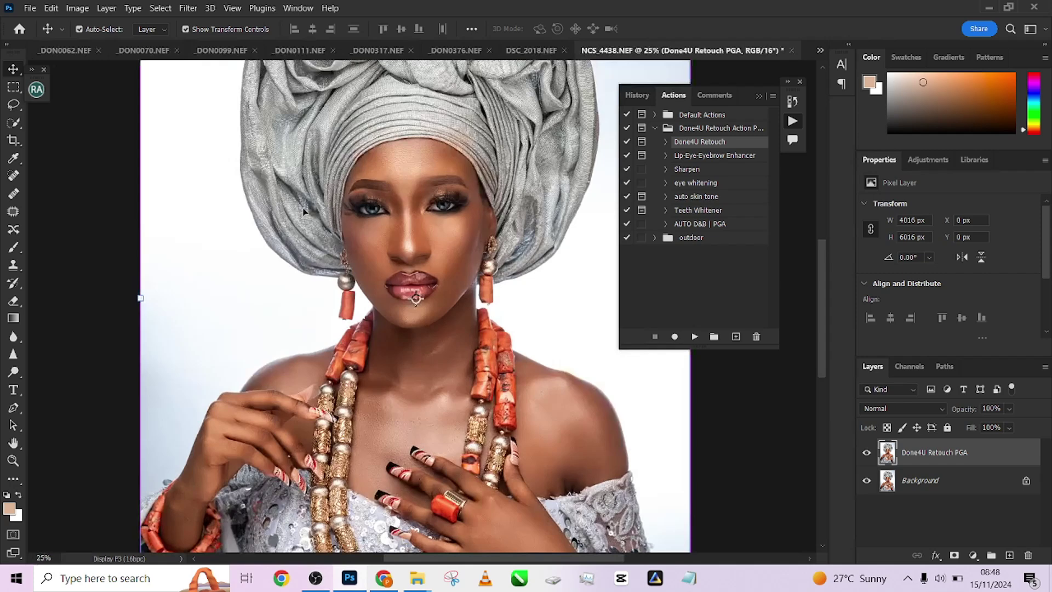
left_click(867, 454)
left_click(867, 454)
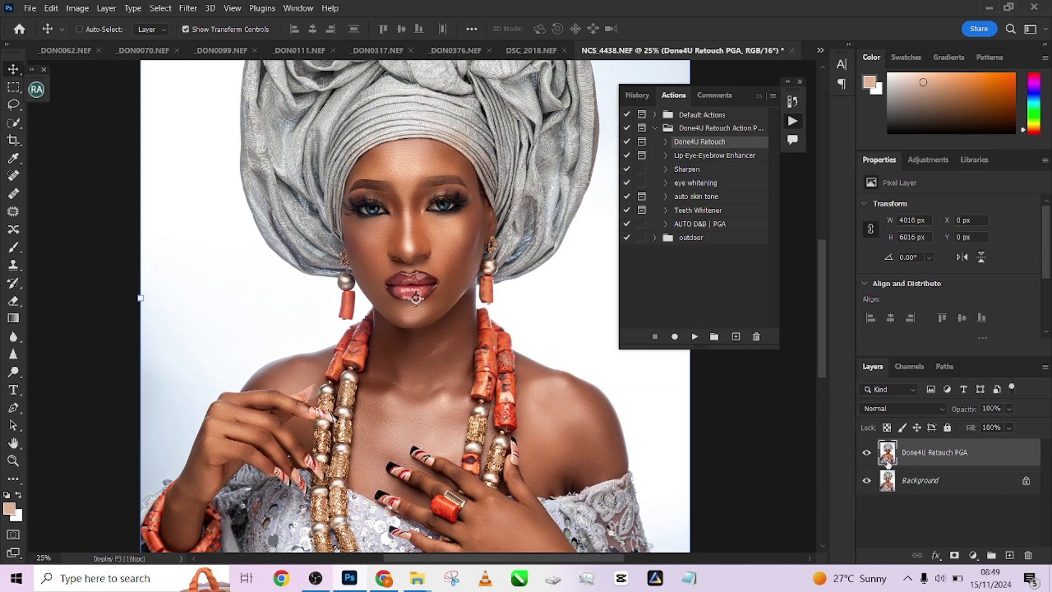
left_click(866, 453)
key("ctrl+minus")
key("ctrl+minus")
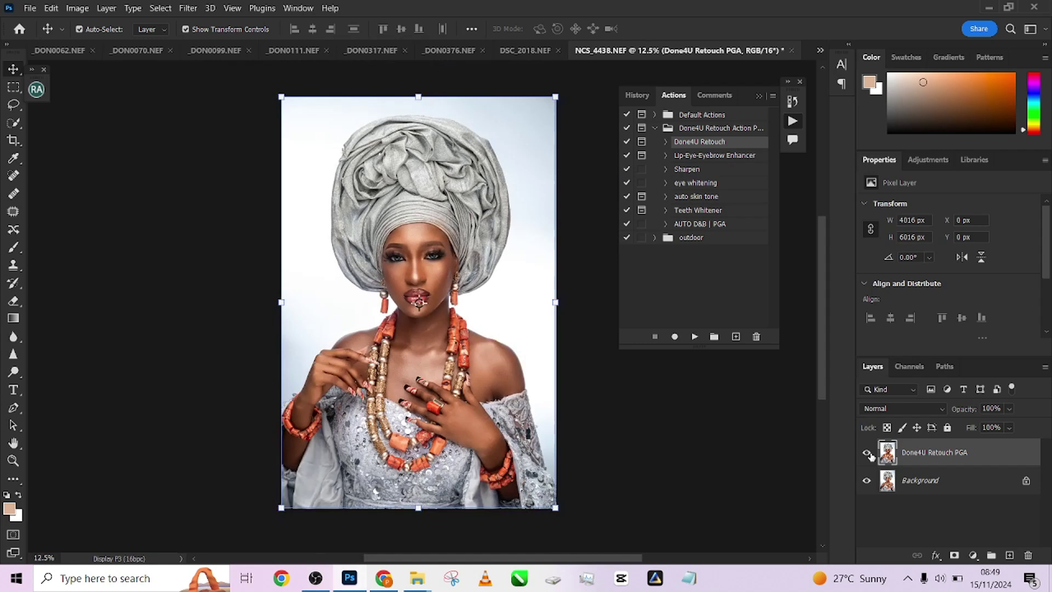
key("ctrl+plus")
key("ctrl+plus")
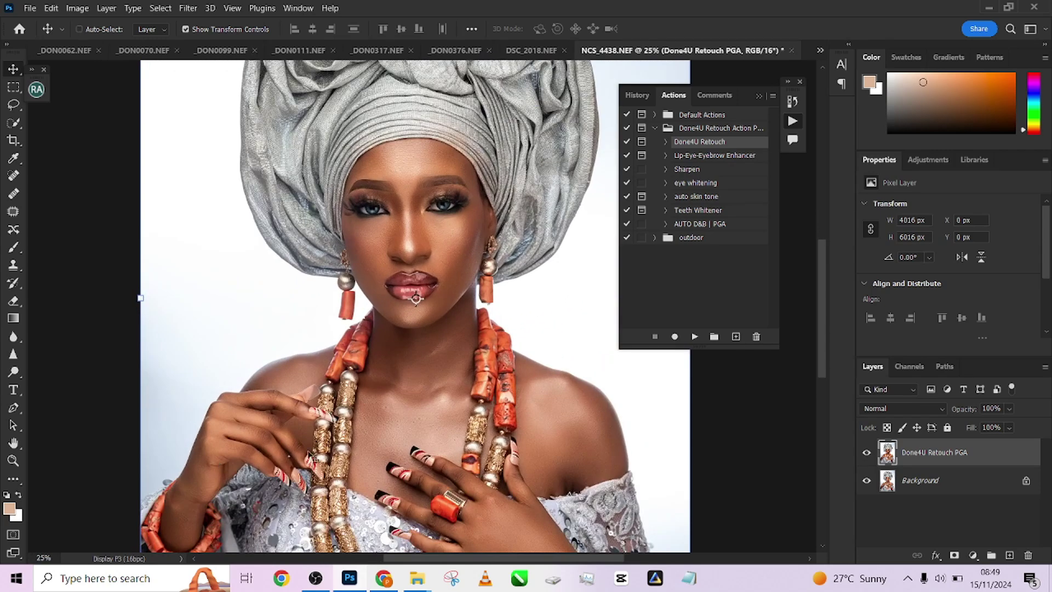
left_click(867, 453)
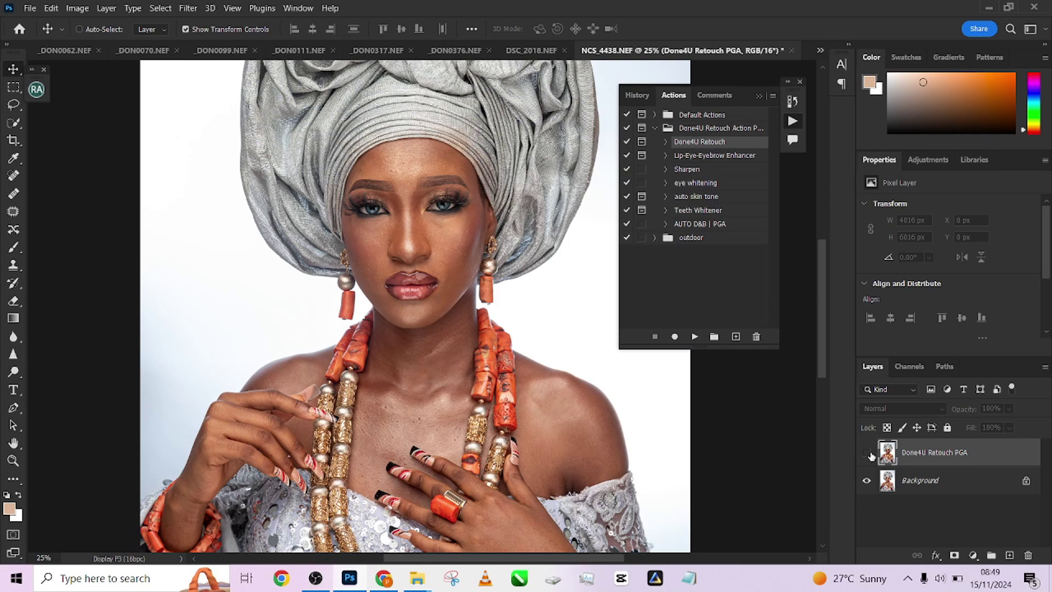
left_click(866, 452)
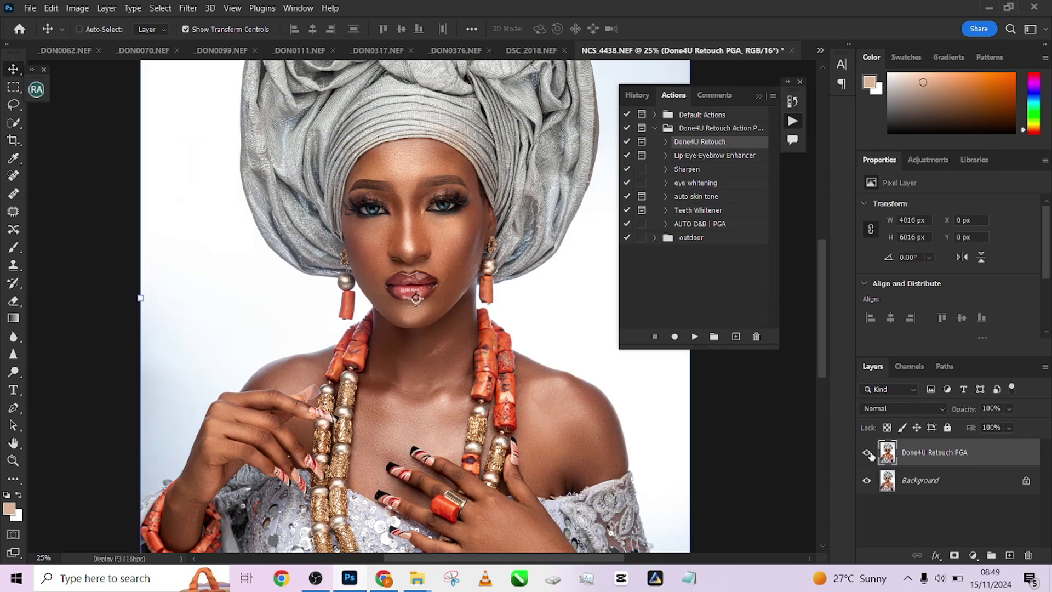
key("ctrl+minus")
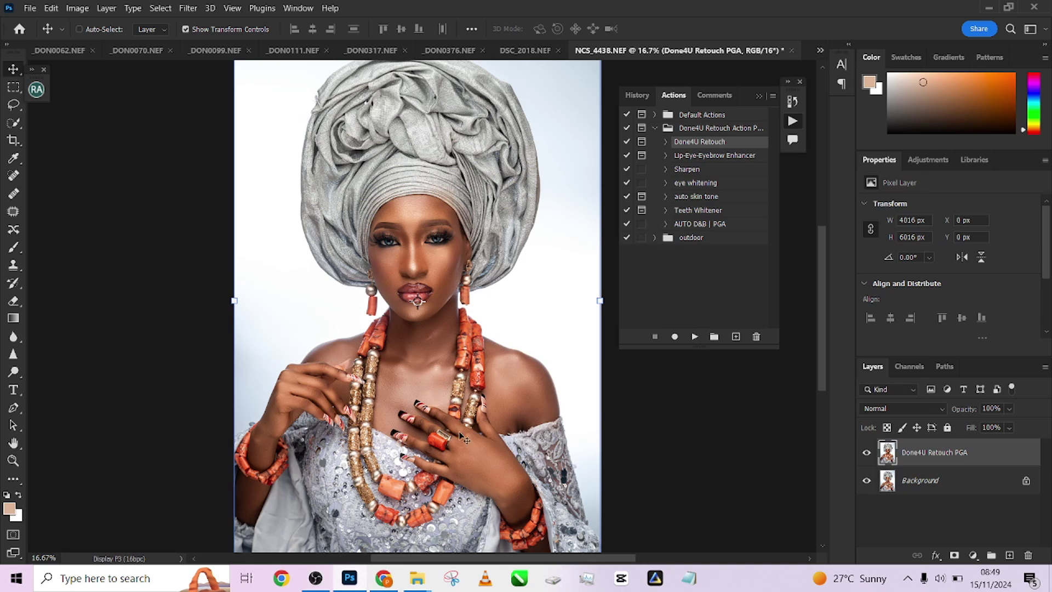
Play the auto skin tone action, accept the brown gradient map, then deselect
left_click(691, 198)
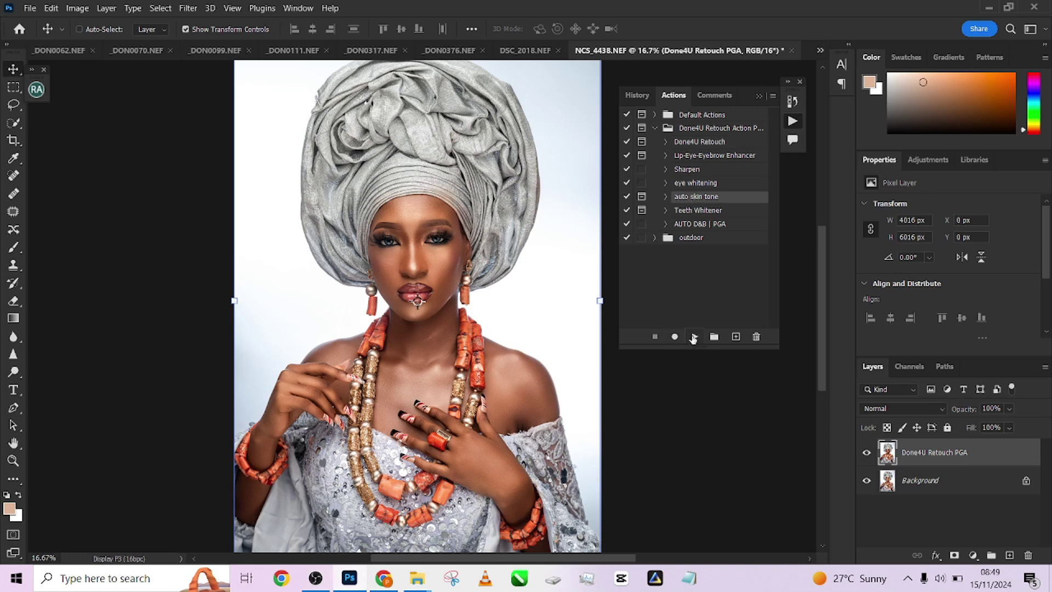
left_click(693, 336)
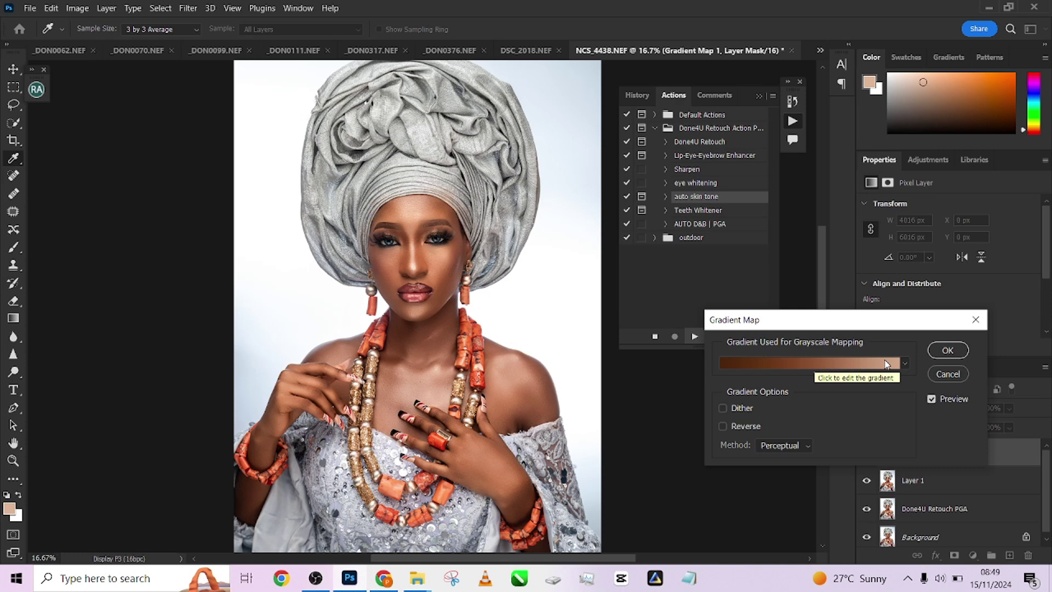
left_click(946, 351)
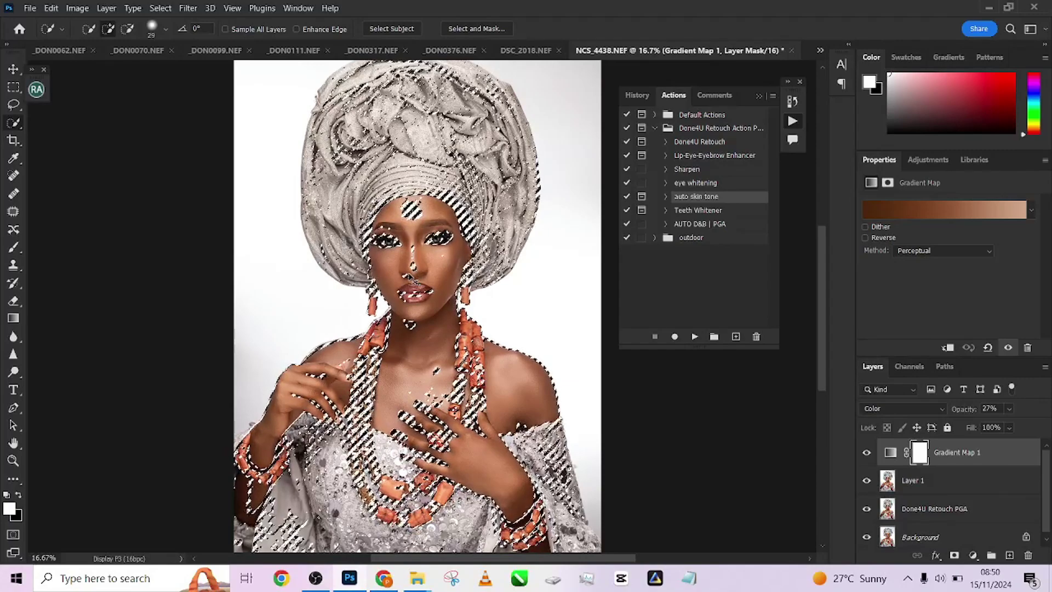
key("ctrl+d")
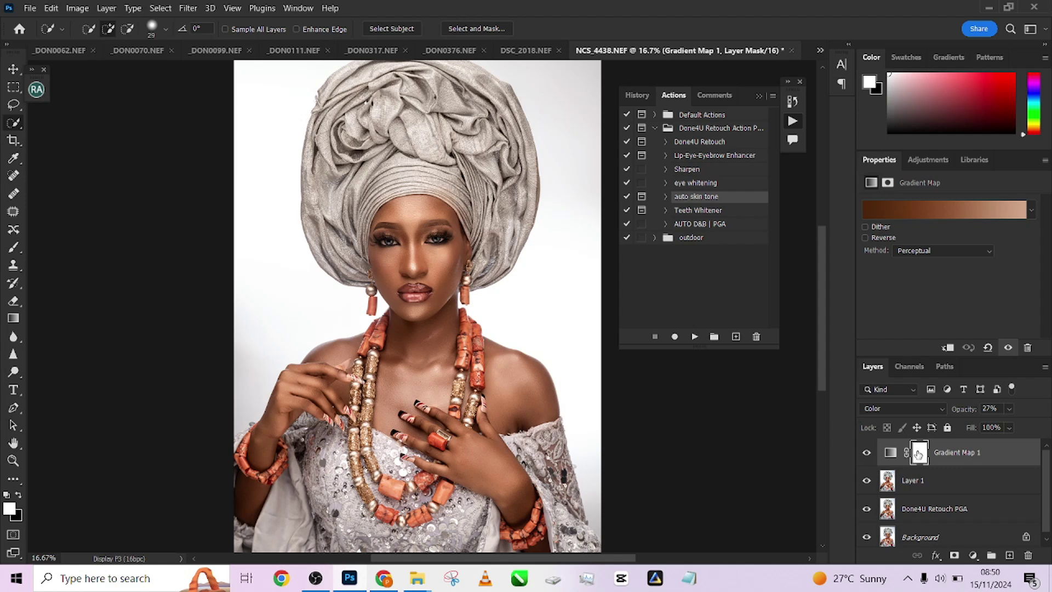
Select the skin with Color Range at Fuzziness 19 to form Gradient Map 1's mask
left_click(164, 9)
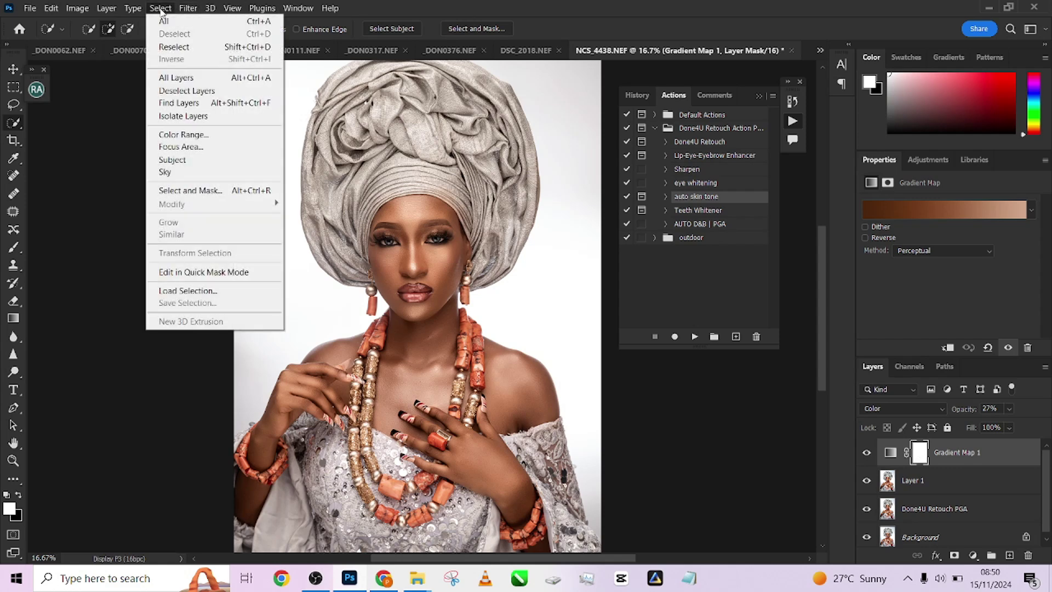
left_click(184, 136)
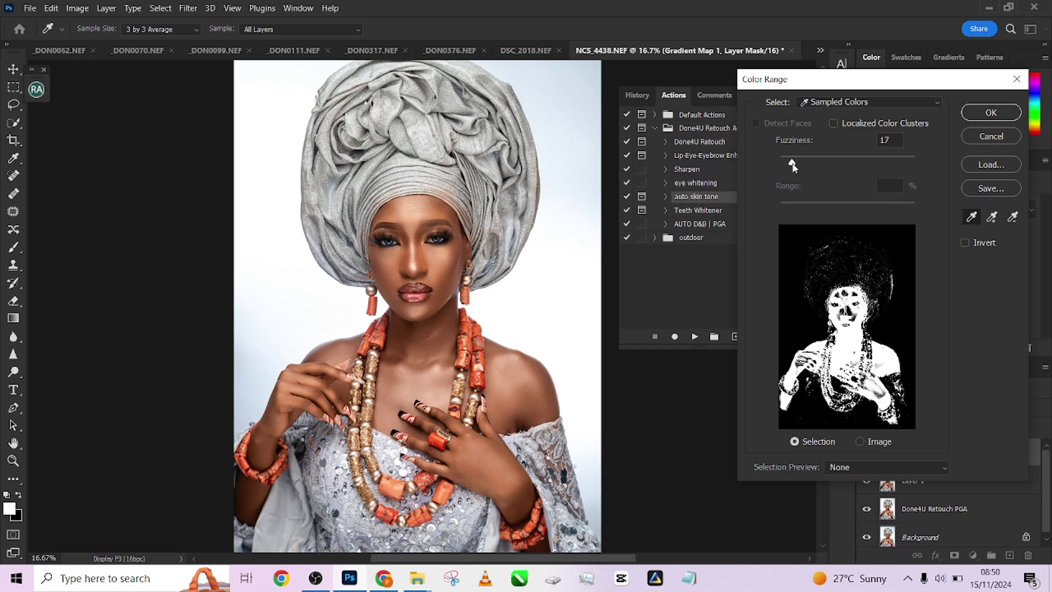
left_click_drag(792, 165, 794, 165)
left_click(986, 113)
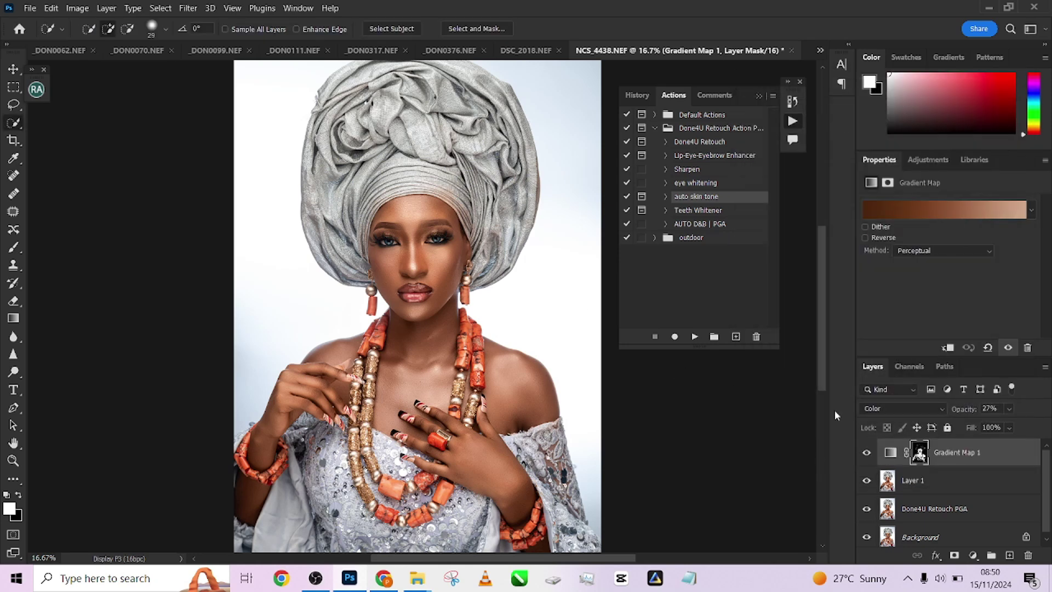
Adjust Gradient Map 1's opacity, bringing it down to about 35%
left_click(13, 68)
left_click(1008, 408)
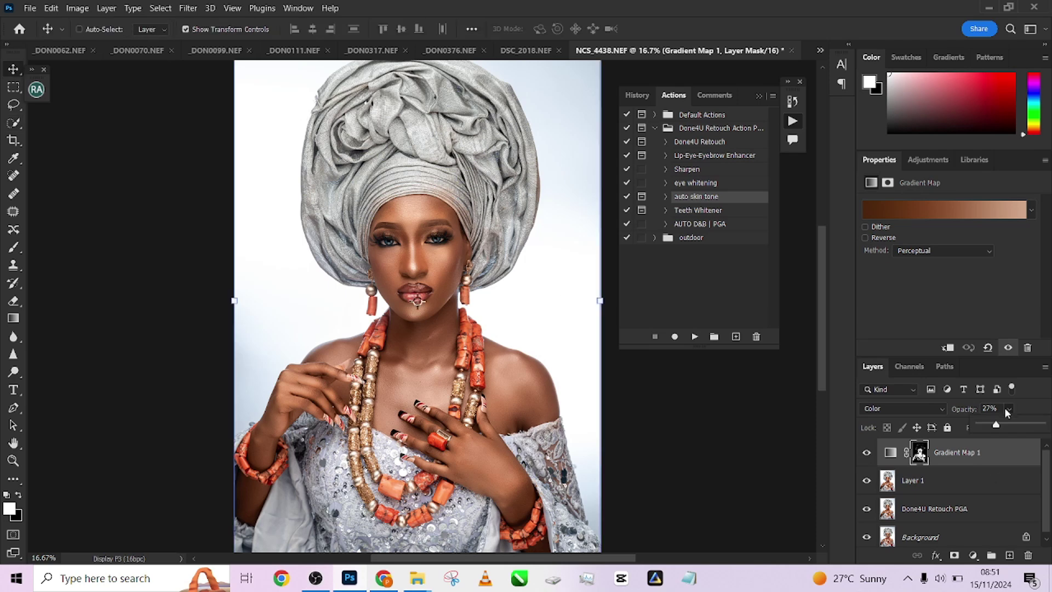
left_click_drag(1002, 425, 1016, 427)
left_click(868, 454)
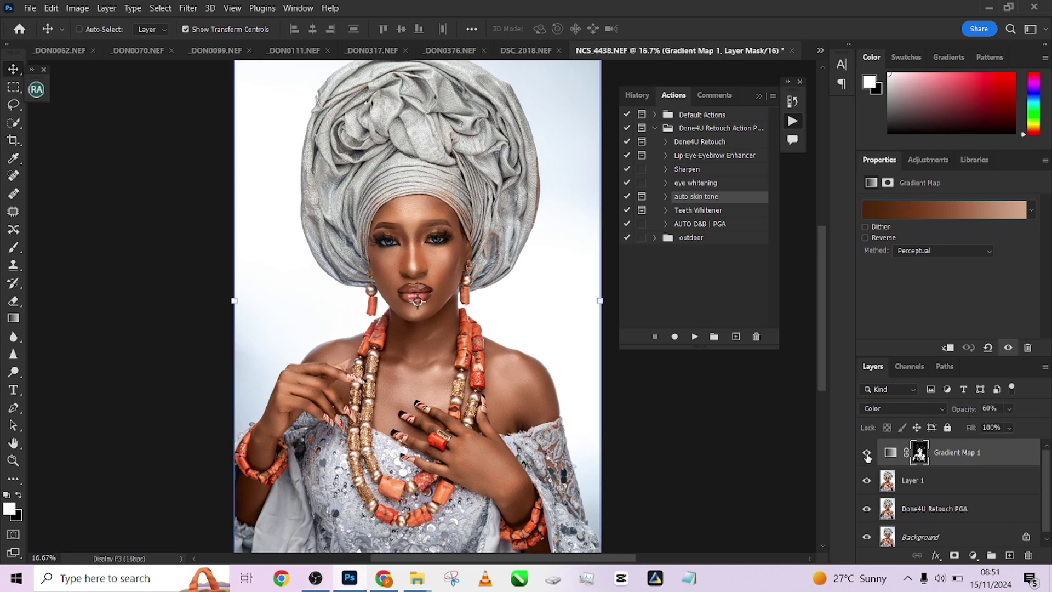
left_click_drag(1008, 409, 997, 427)
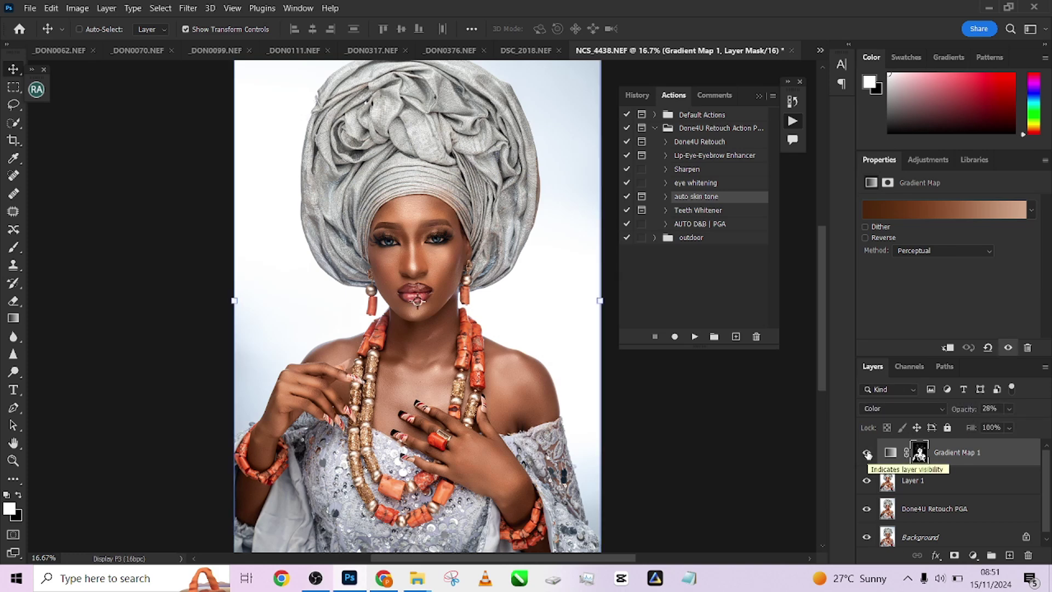
Target Gradient Map 1's mask with a smaller Brush and zoom in on the face
left_click(920, 452)
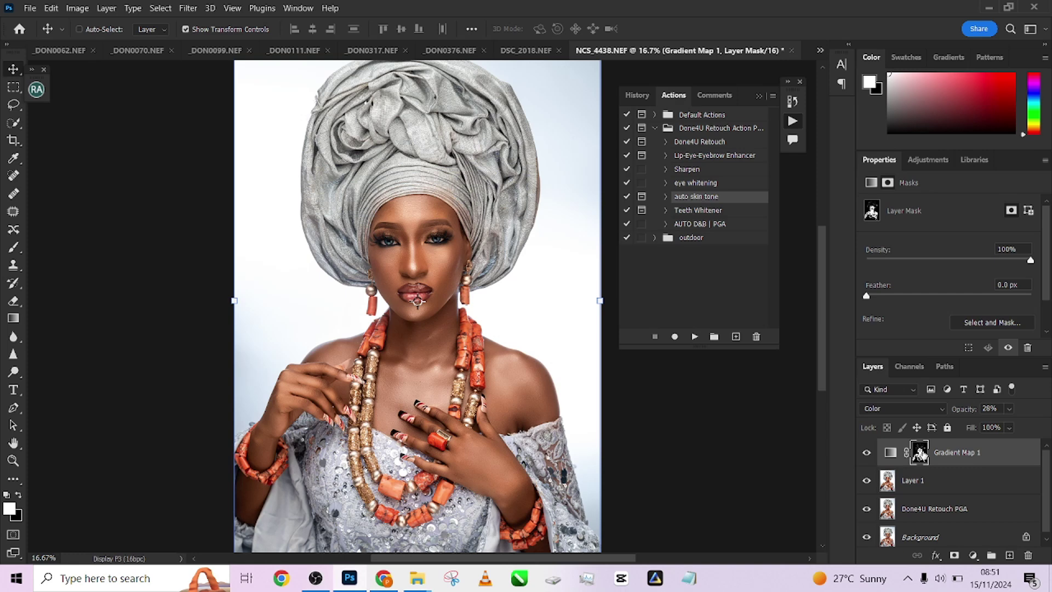
left_click(13, 247)
key("bracketleft")
key("bracketleft")
key("bracketleft")
key("bracketleft")
key("bracketleft")
key("bracketleft")
key("bracketleft")
key("bracketleft")
key("bracketleft")
key("bracketleft")
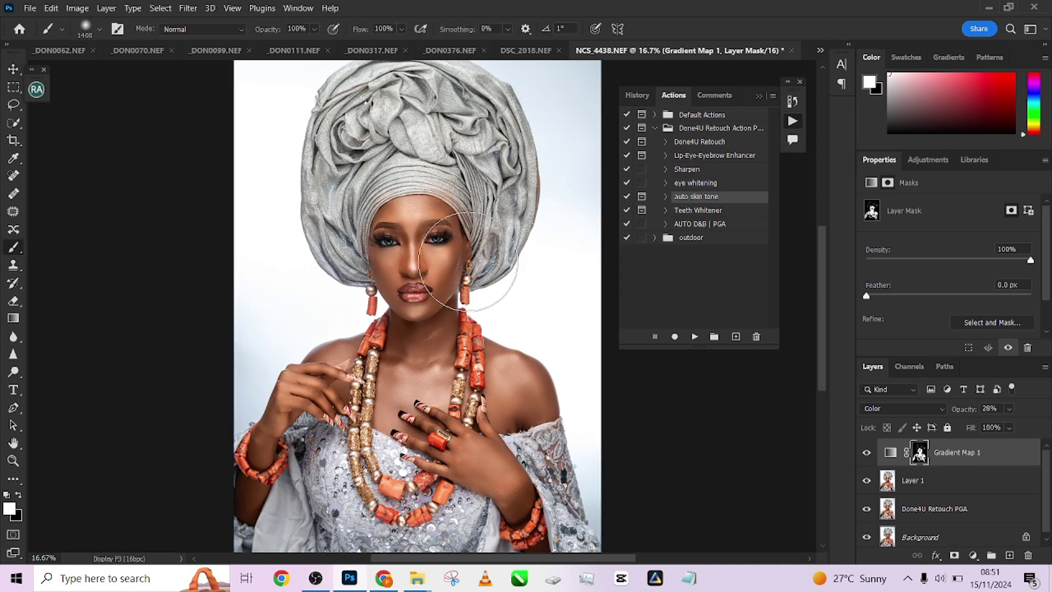
key("bracketleft")
key("bracketleft")
key("bracketleft")
key("bracketleft")
key("bracketleft")
key("bracketleft")
key("bracketleft")
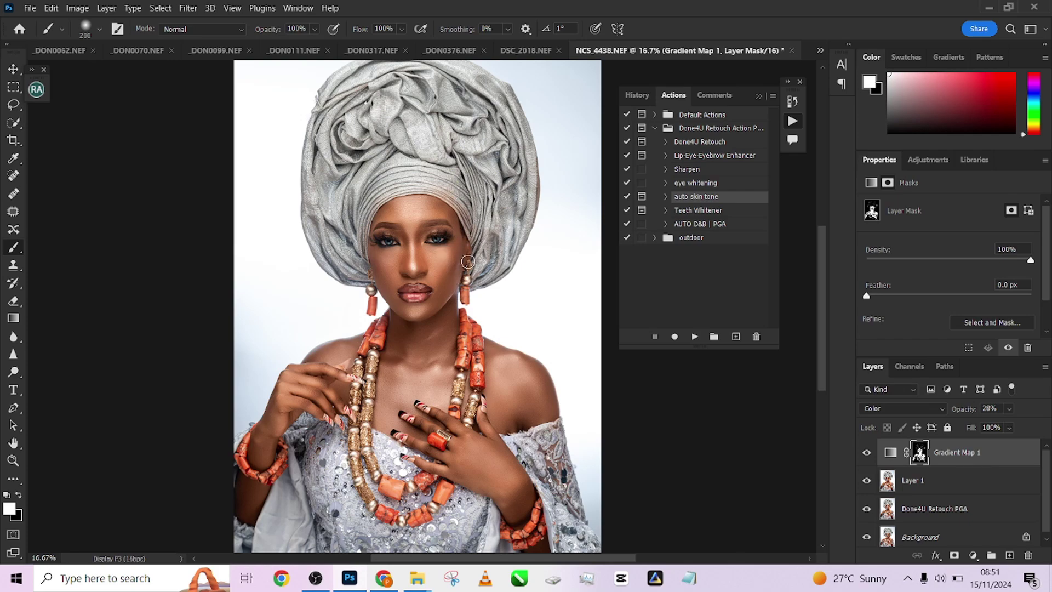
key("ctrl+plus")
key("ctrl+plus")
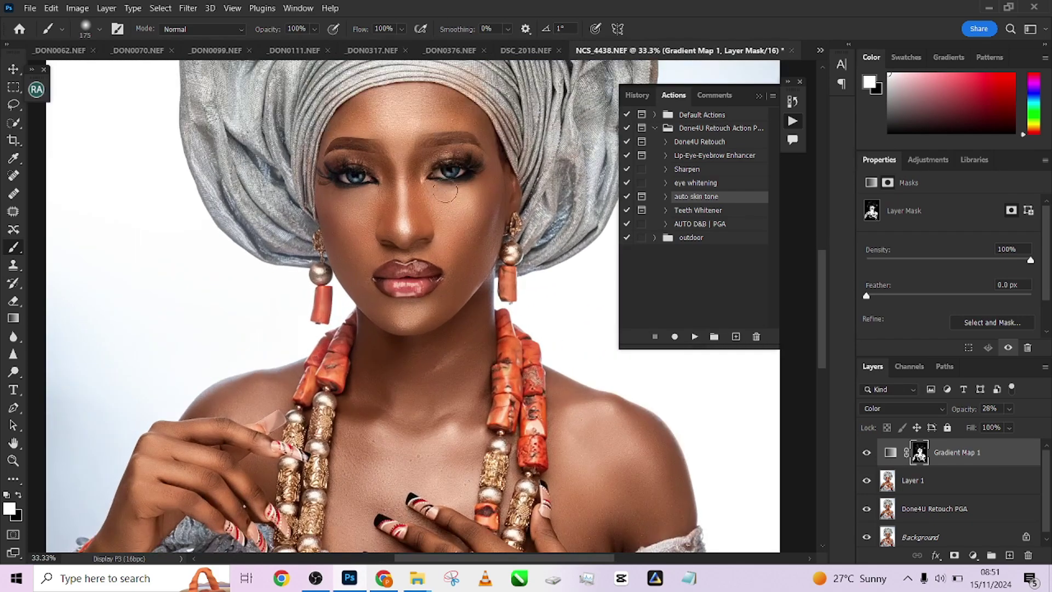
key("bracketleft")
key("bracketleft")
key("bracketleft")
key("bracketleft")
Set Gradient Map 1 to 45% opacity, swap colours, and hide it for comparison
key("4")
key("5")
key("x")
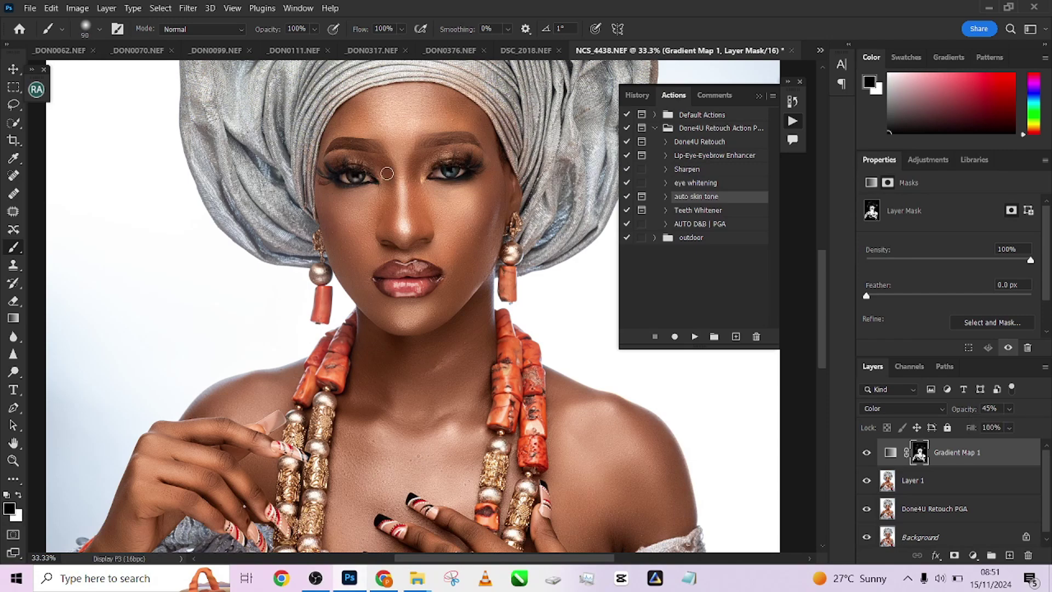
key("ctrl+minus")
key("ctrl+minus")
key("ctrl+minus")
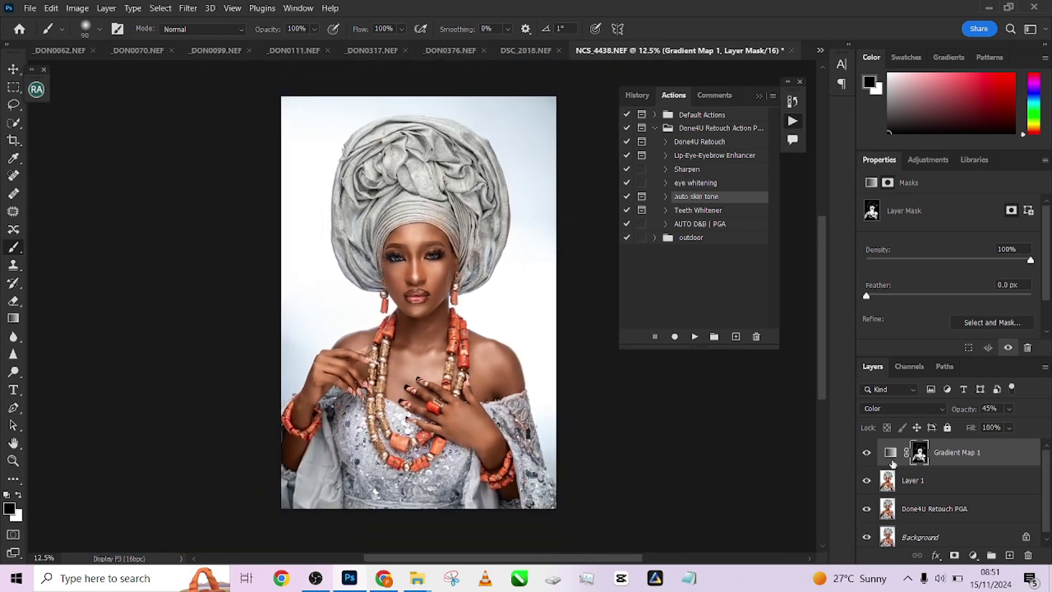
left_click(866, 454)
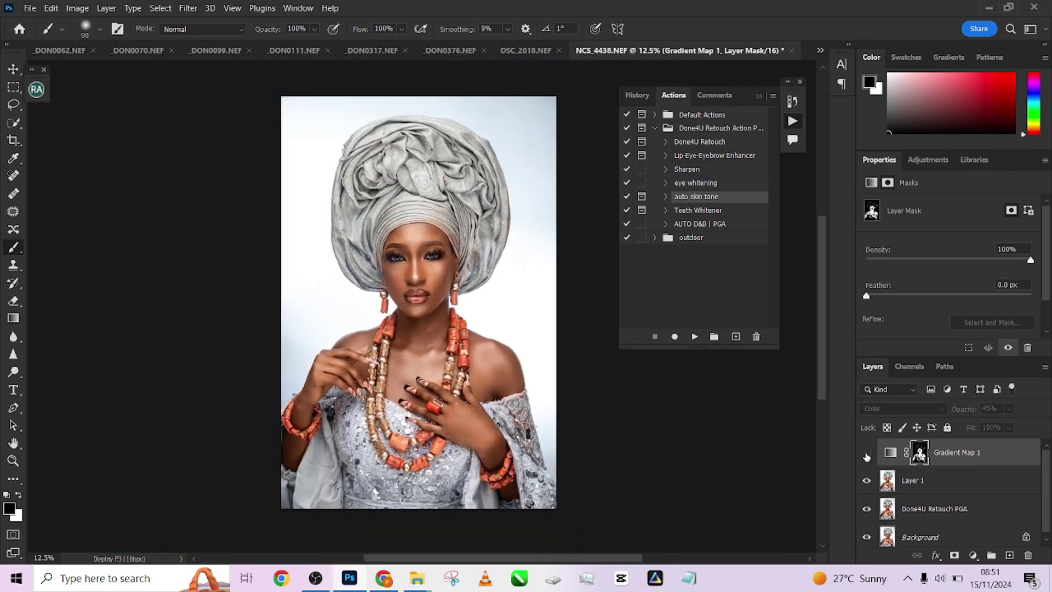
Show Gradient Map 1 again at about 34% opacity and play the AUTO D&B | PGA action
key("ctrl+plus")
left_click(866, 454)
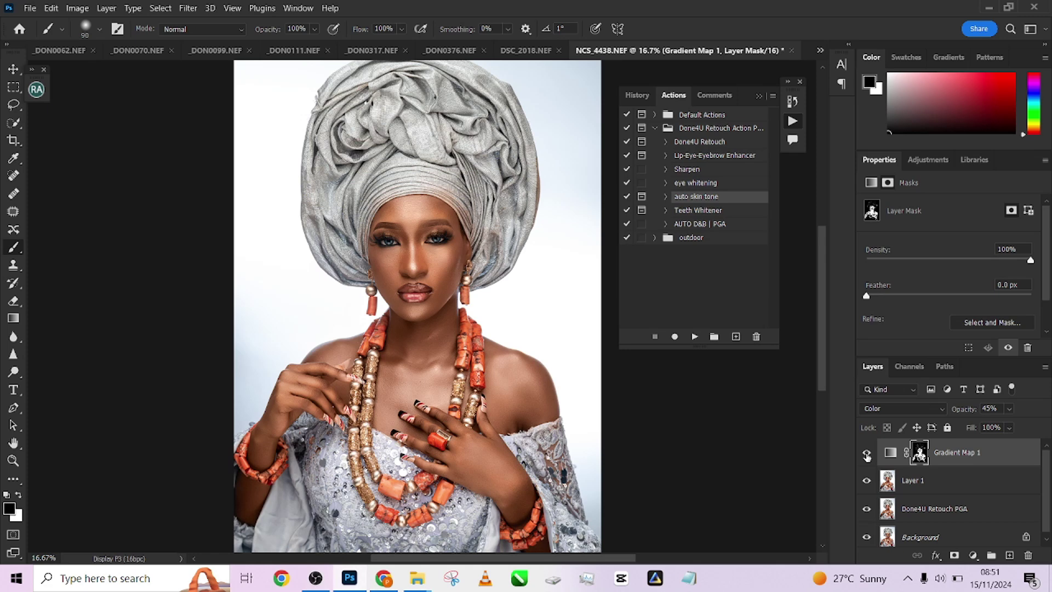
key("ctrl+minus")
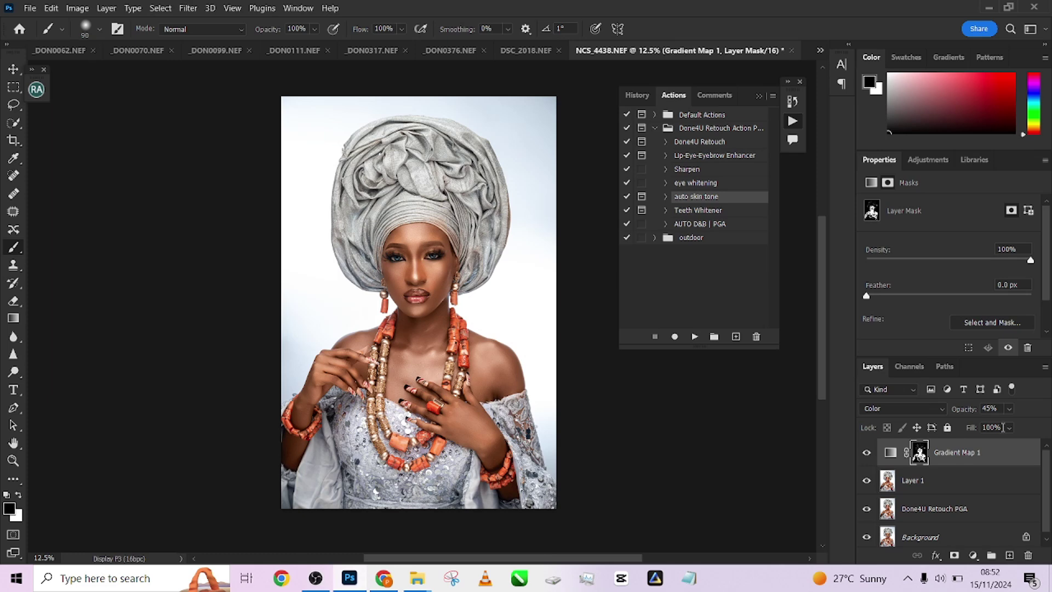
left_click(1009, 408)
left_click_drag(1008, 427, 1001, 427)
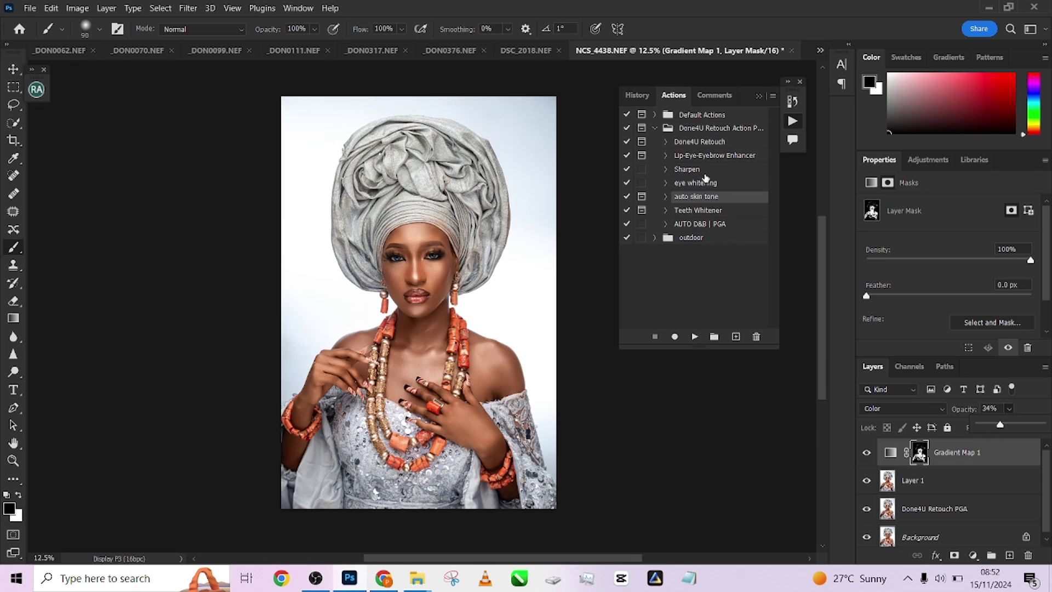
left_click(695, 226)
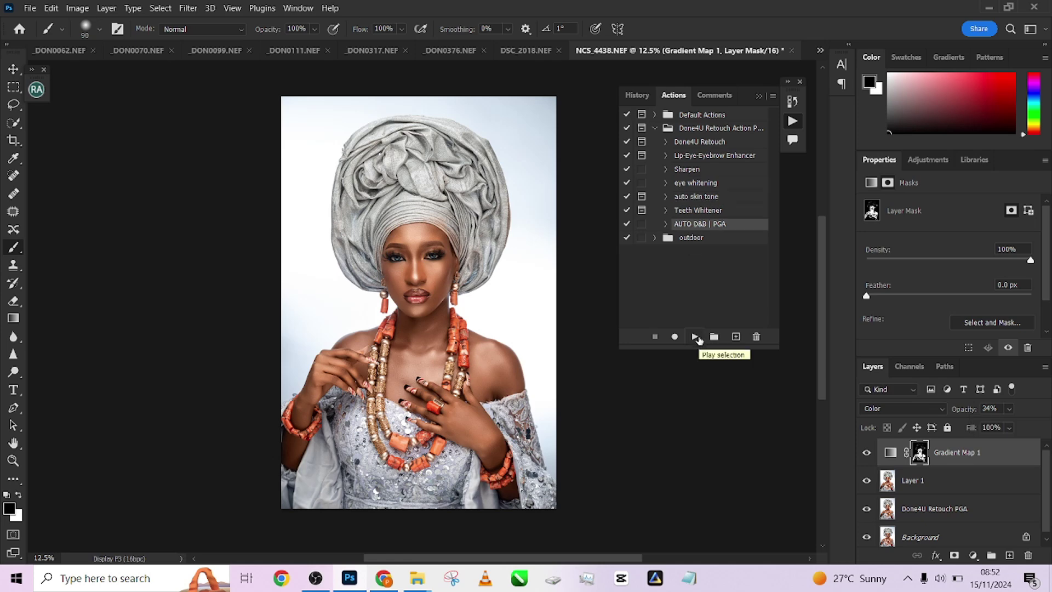
left_click(694, 336)
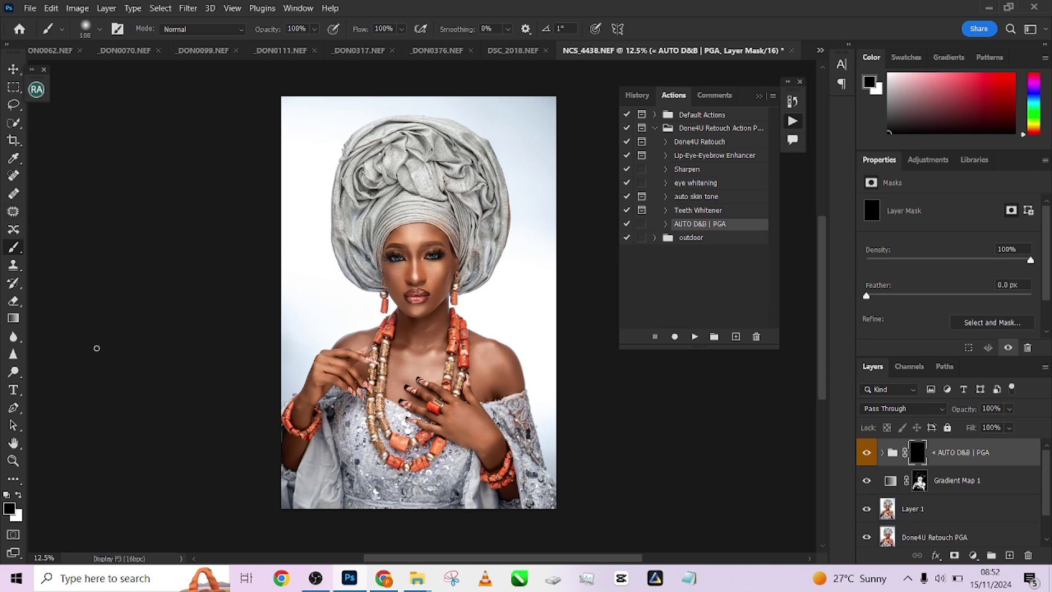
Paint white with an 1800 px brush on the D&B mask over chest and shoulder
key("bracketright")
key("bracketright")
key("bracketright")
key("bracketright")
key("bracketright")
key("bracketright")
key("bracketright")
key("bracketright")
key("bracketright")
key("bracketright")
key("bracketright")
key("bracketright")
key("bracketright")
key("bracketright")
key("bracketright")
key("bracketright")
left_click(18, 496)
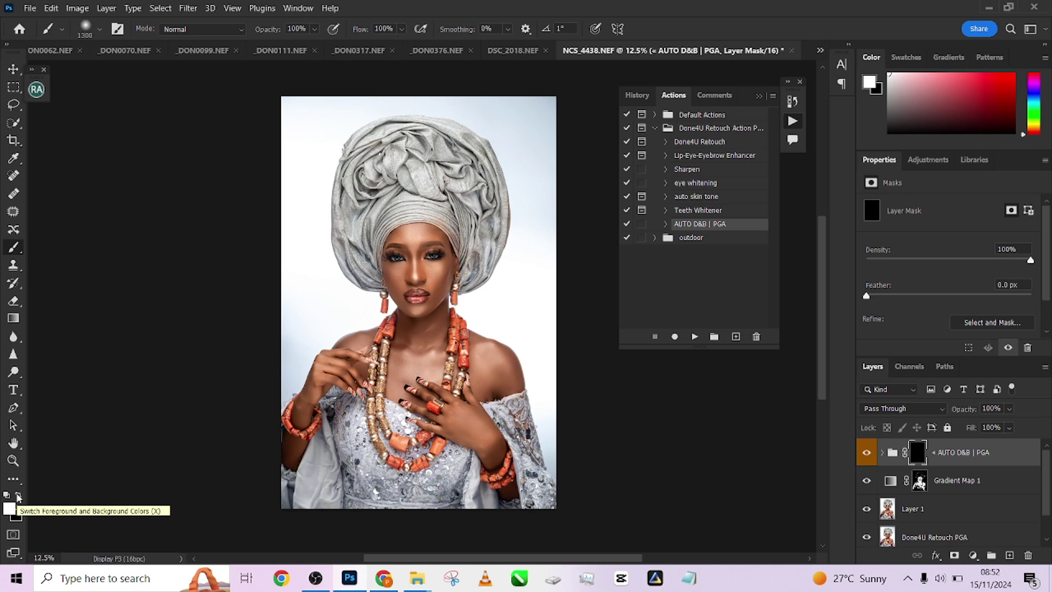
key("bracketright")
key("bracketright")
key("bracketright")
key("bracketright")
key("bracketright")
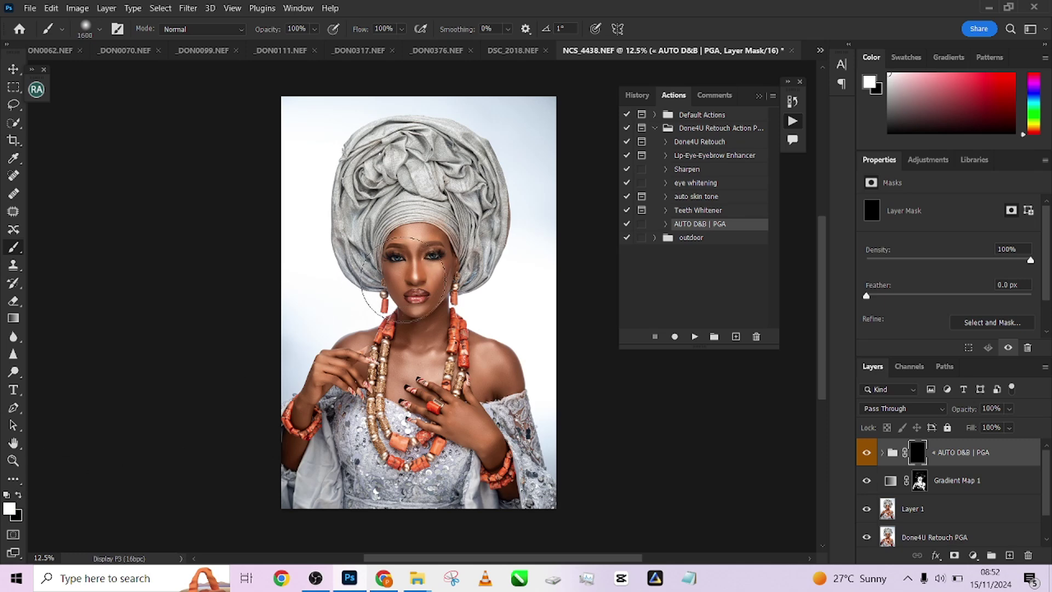
mouse_move(405, 338)
left_mouse_down()
mouse_move(340, 366)
mouse_move(466, 350)
mouse_move(483, 428)
mouse_move(433, 394)
mouse_move(389, 312)
mouse_move(466, 455)
mouse_move(321, 372)
mouse_move(356, 356)
left_mouse_up()
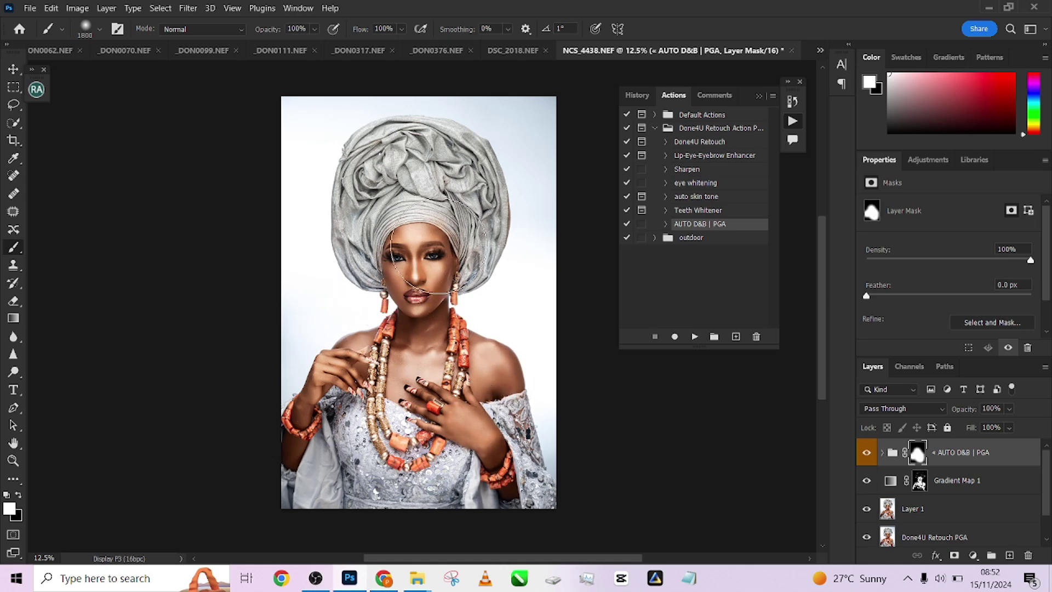
Lower the AUTO D&B | PGA group's opacity and toggle it to compare
left_click(1009, 409)
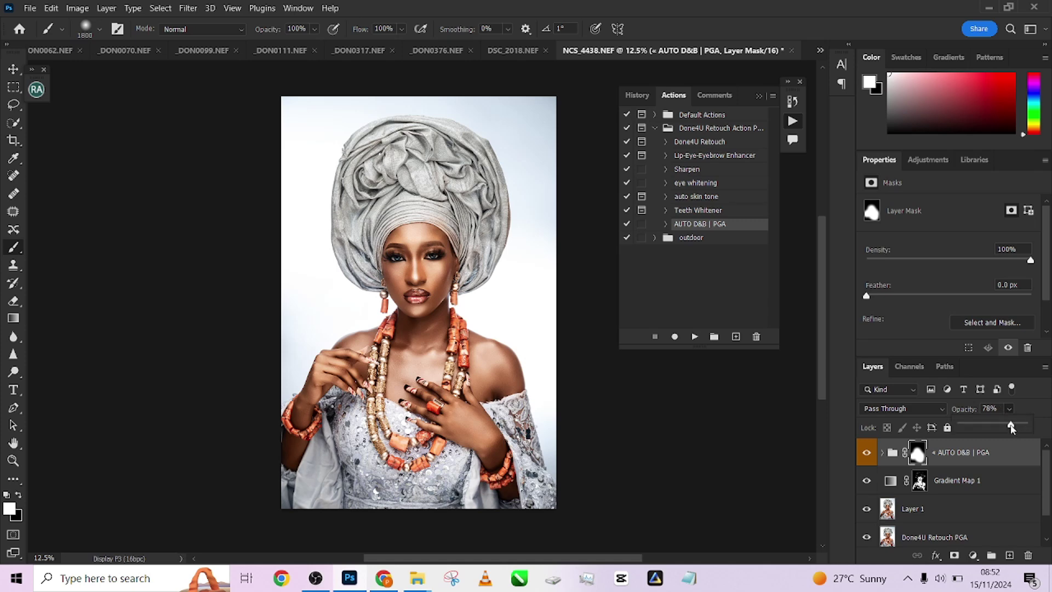
left_click_drag(1014, 425, 991, 428)
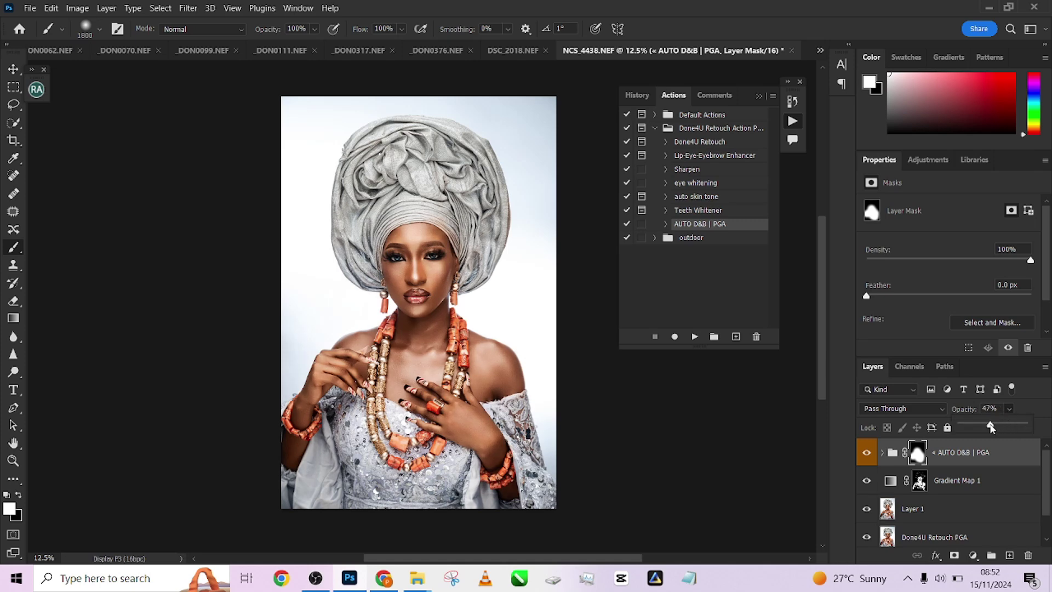
left_click(866, 453)
left_click(866, 452)
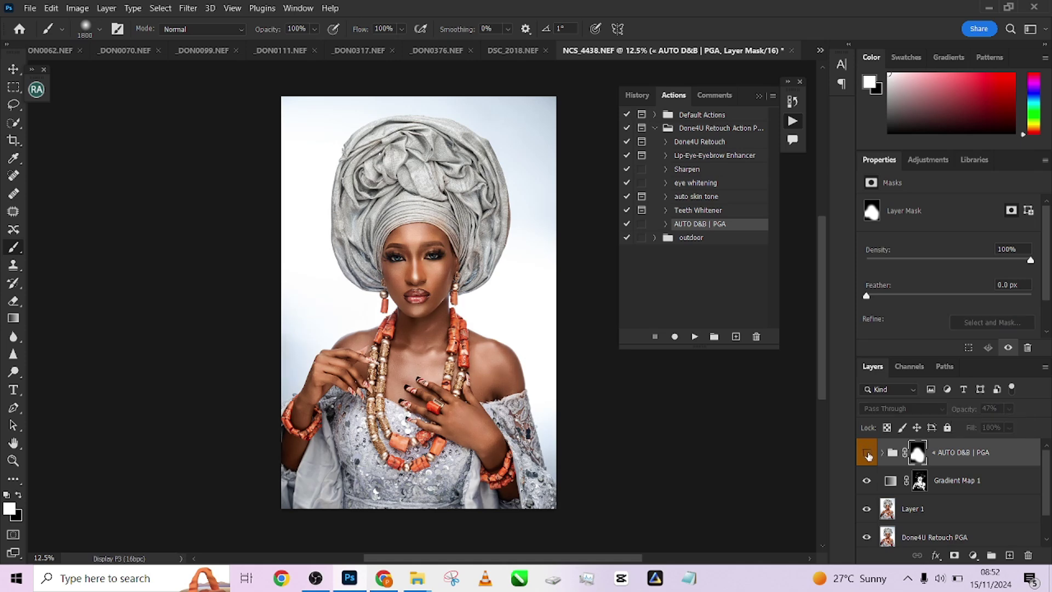
left_click(867, 452)
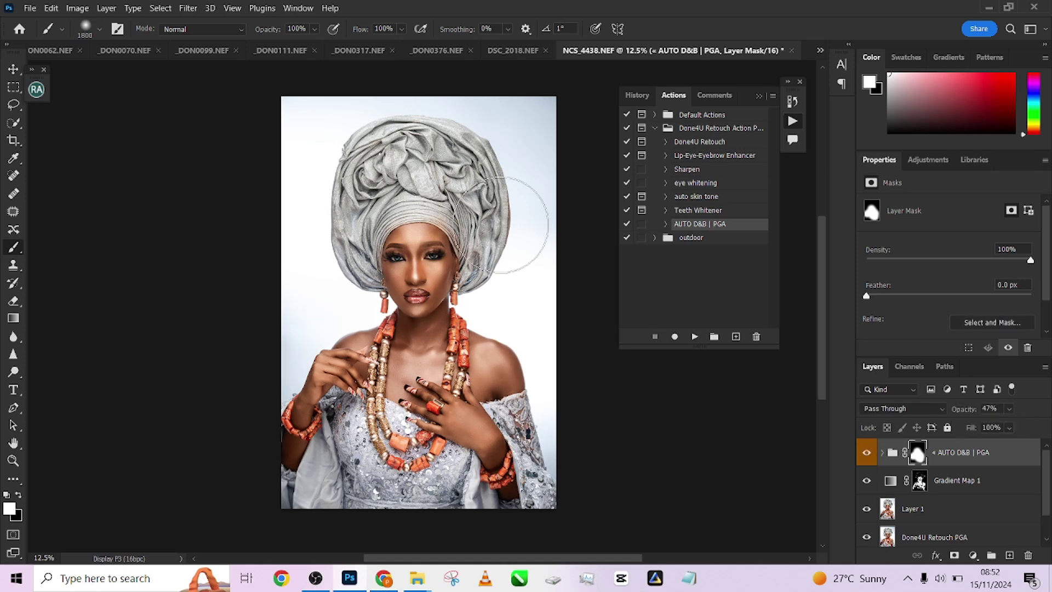
Paint the mask over headwrap and face, then set the group to 40% opacity
mouse_move(377, 210)
left_mouse_down()
mouse_move(438, 203)
mouse_move(355, 191)
left_mouse_up()
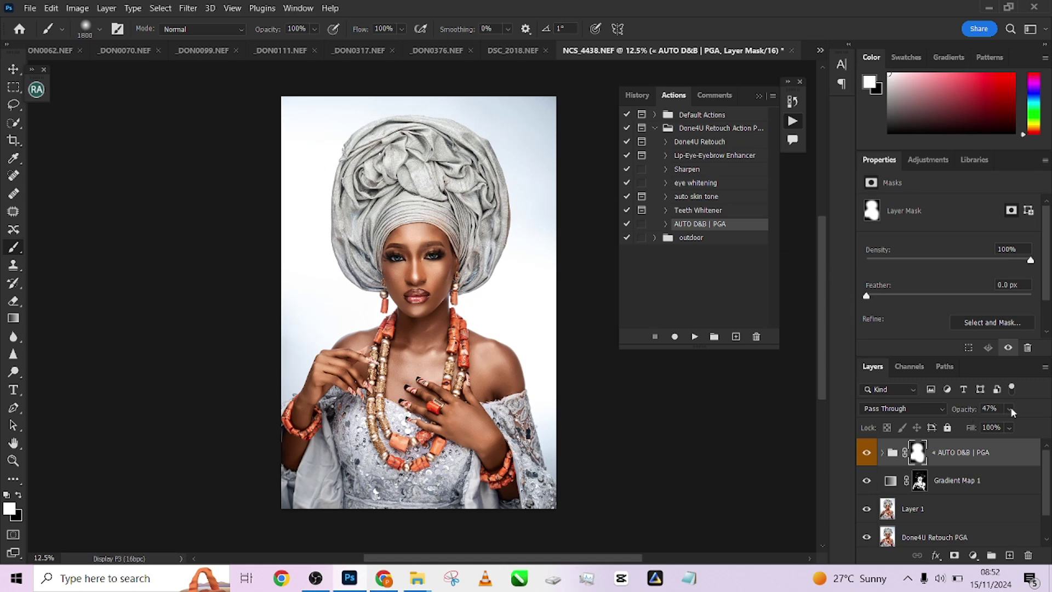
left_click_drag(1008, 408, 1002, 427)
left_click(867, 454)
left_click(868, 454)
left_click(1009, 409)
left_click_drag(1001, 427, 1004, 427)
left_click(867, 453)
left_click(868, 454)
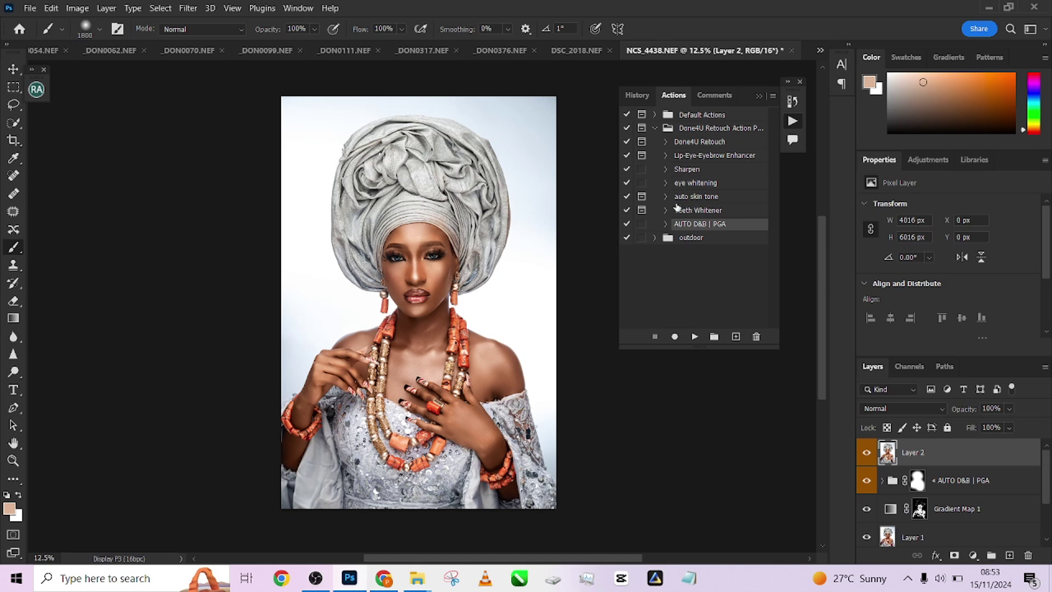
Play the Sharpen action to add an Overlay-mode Sharpen group
left_click(692, 172)
left_click(694, 336)
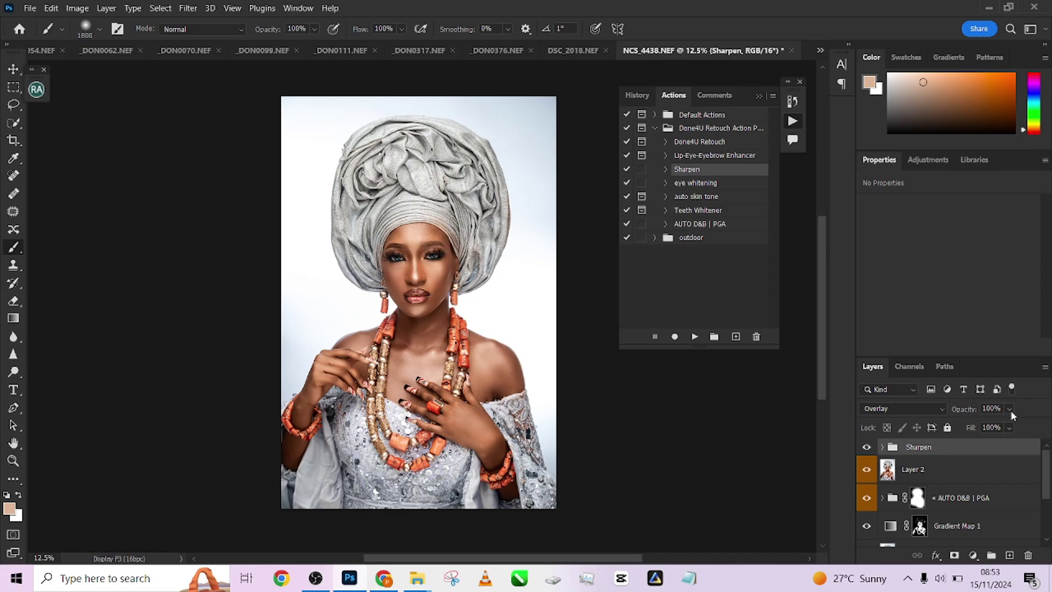
Zoom in to 50% to inspect the sharpened face, then zoom back out
key("ctrl+plus")
key("ctrl+plus")
key("ctrl+plus")
key("ctrl+plus")
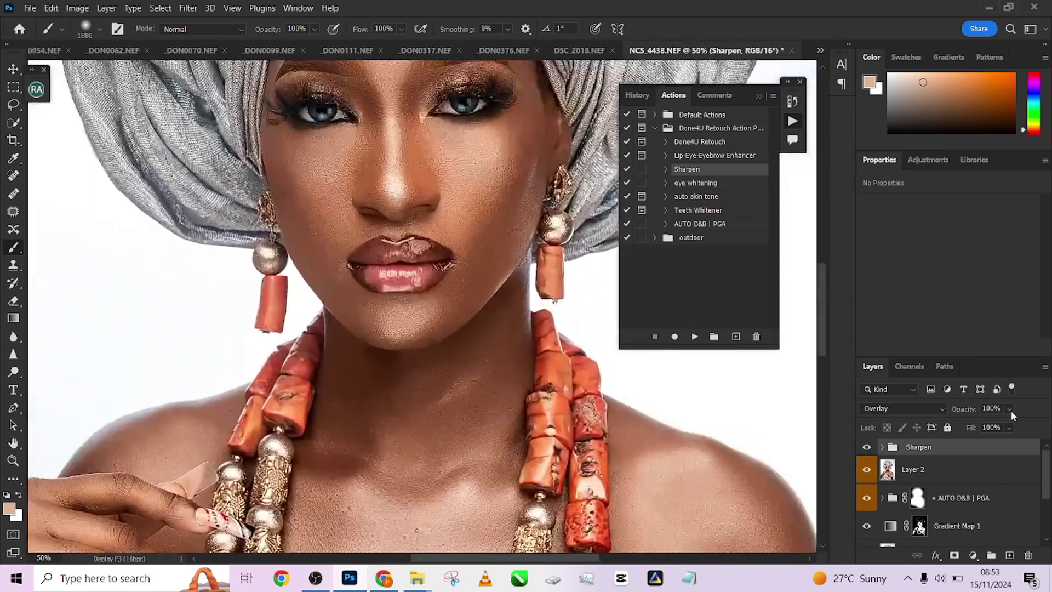
scroll(425, 355, "up", 3)
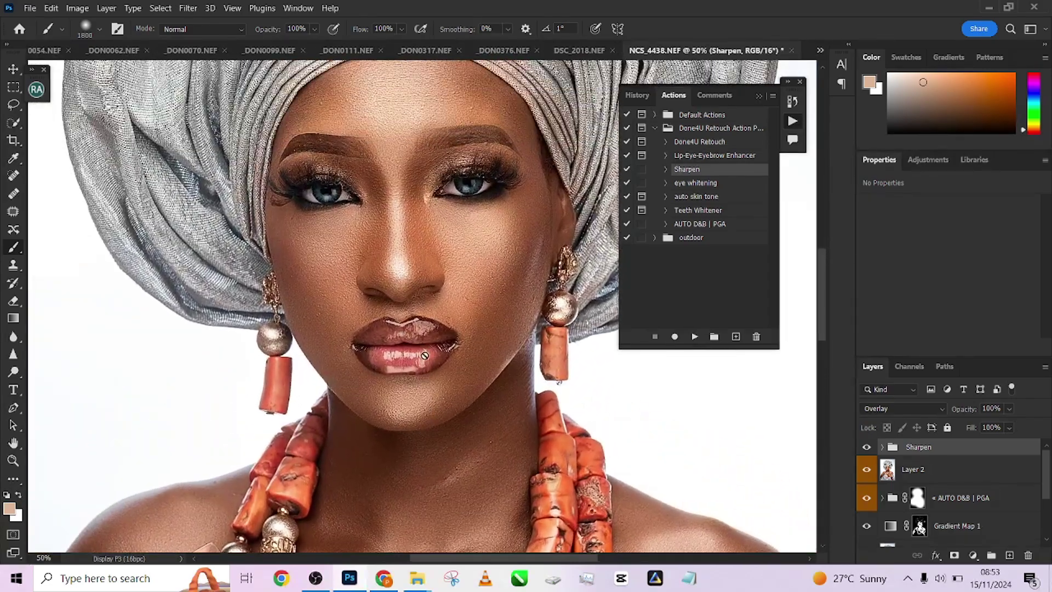
scroll(425, 355, "up", 1)
key("ctrl+minus")
Lower the Sharpen group's opacity to 24%
left_click(1010, 408)
left_click_drag(1005, 429, 978, 430)
left_click(866, 447)
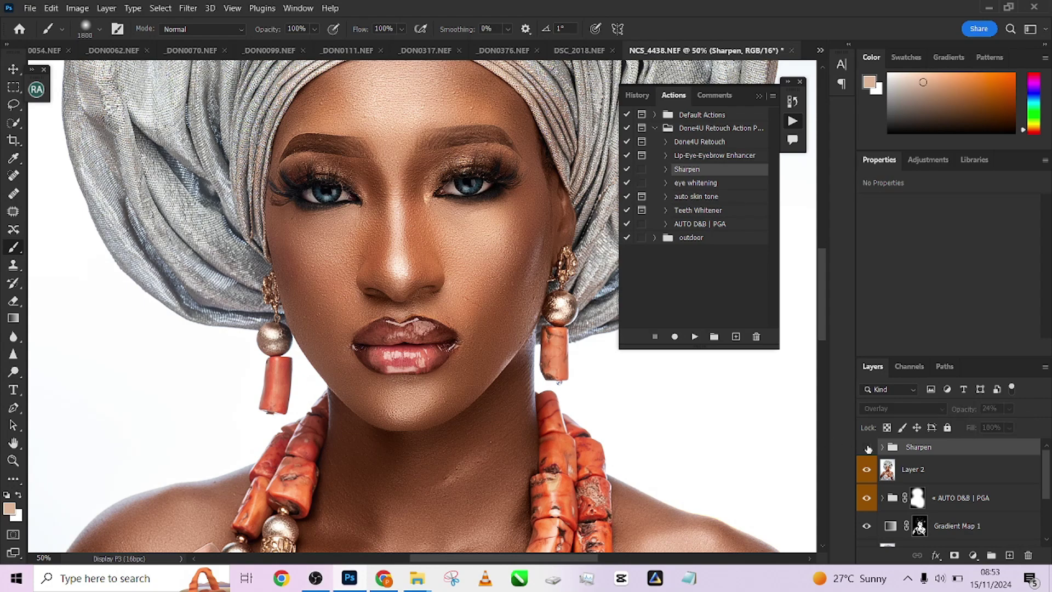
Check the face up close, then pan and zoom out to fit the whole portrait
key("ctrl+plus")
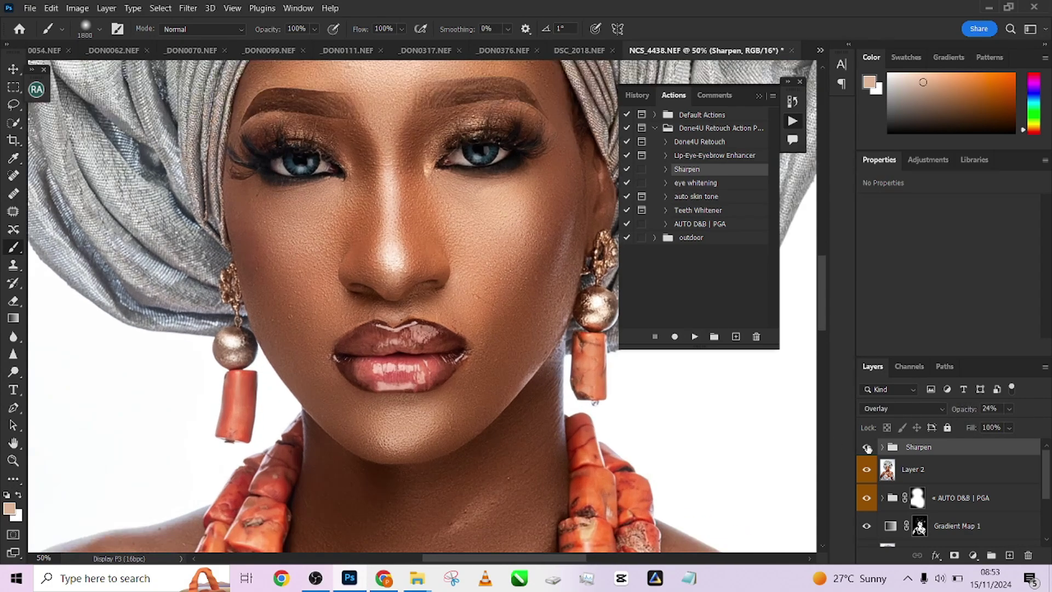
key("ctrl+minus")
key("ctrl+minus")
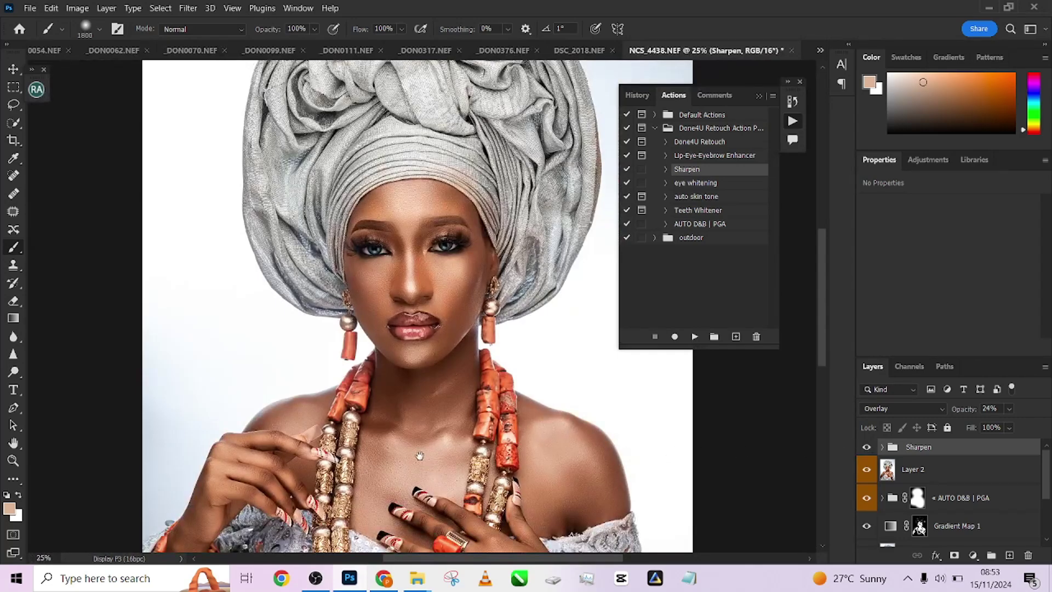
left_click_drag(419, 455, 425, 323)
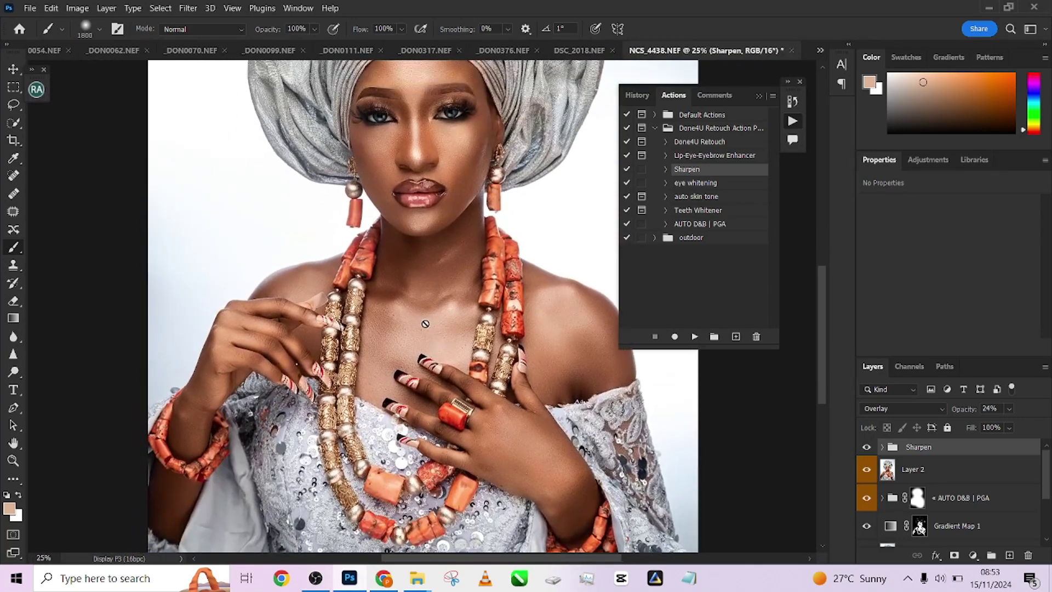
key("ctrl+minus")
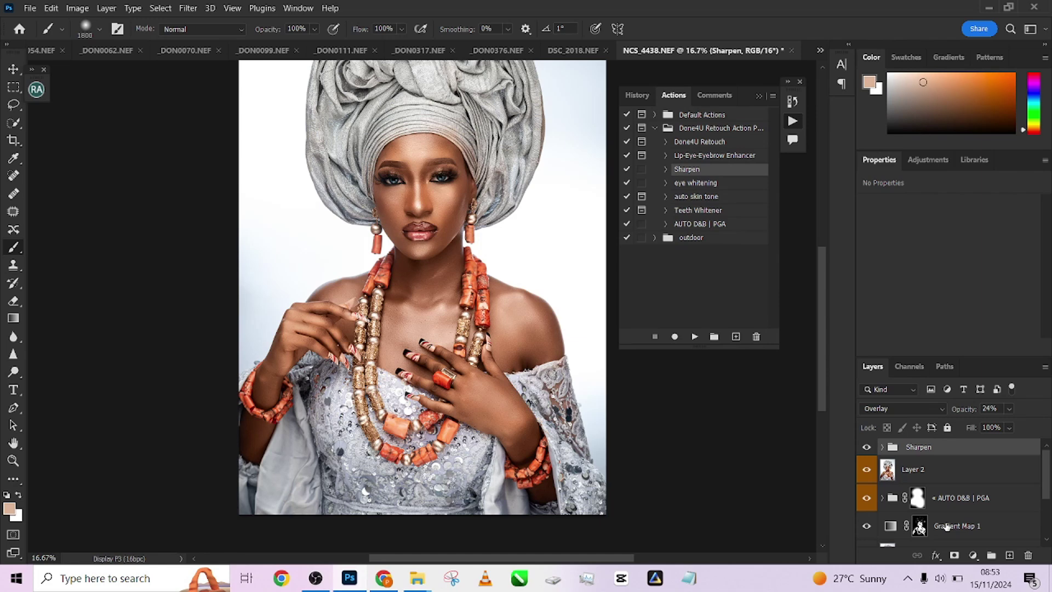
scroll(967, 509, "down", 3)
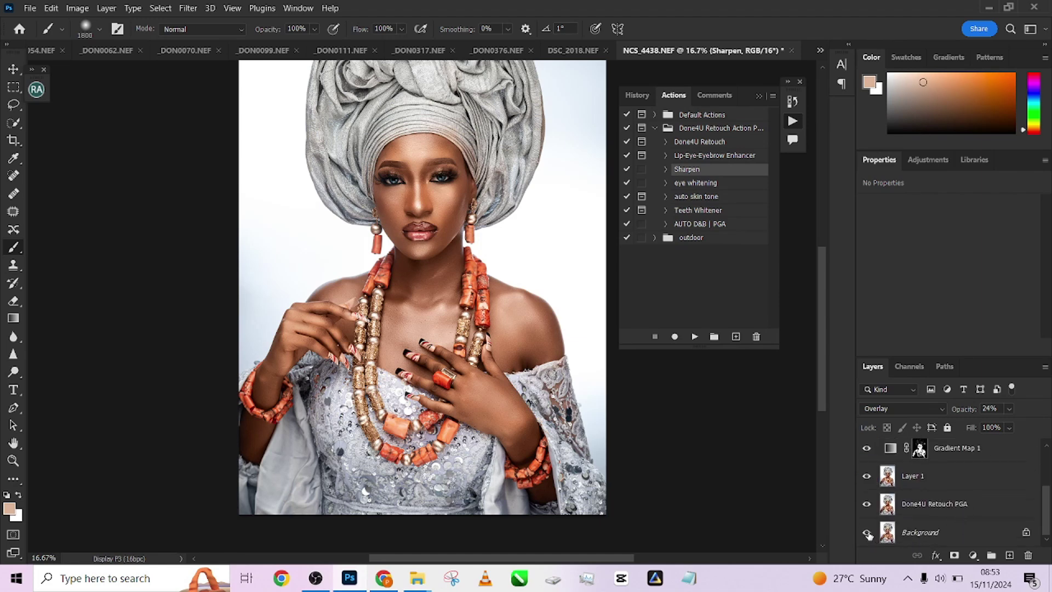
Dock the Layers panel in its own column and collapse the Actions list
left_click_drag(873, 365, 790, 203)
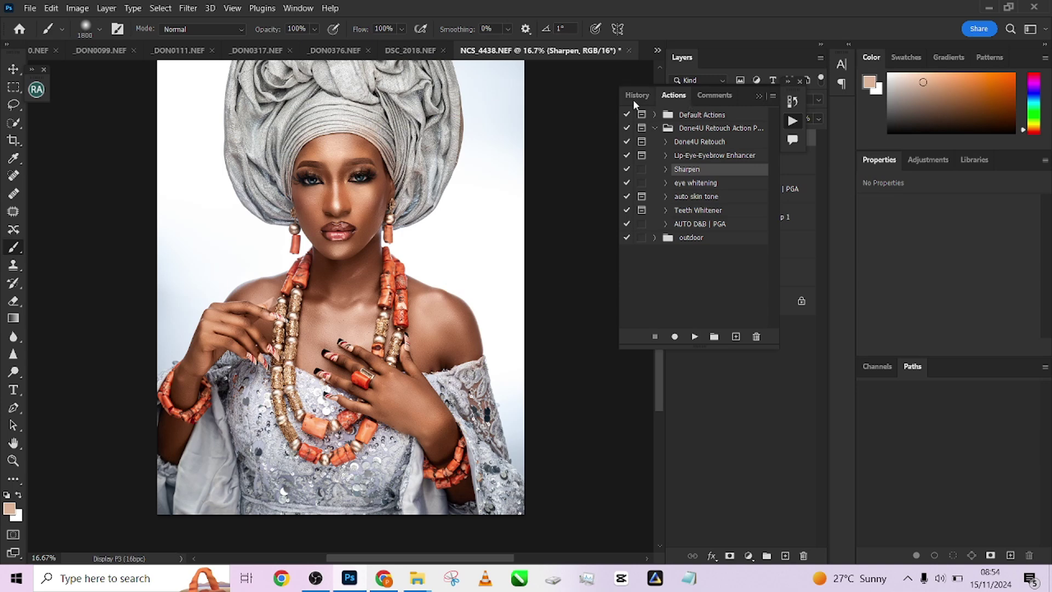
left_click(758, 97)
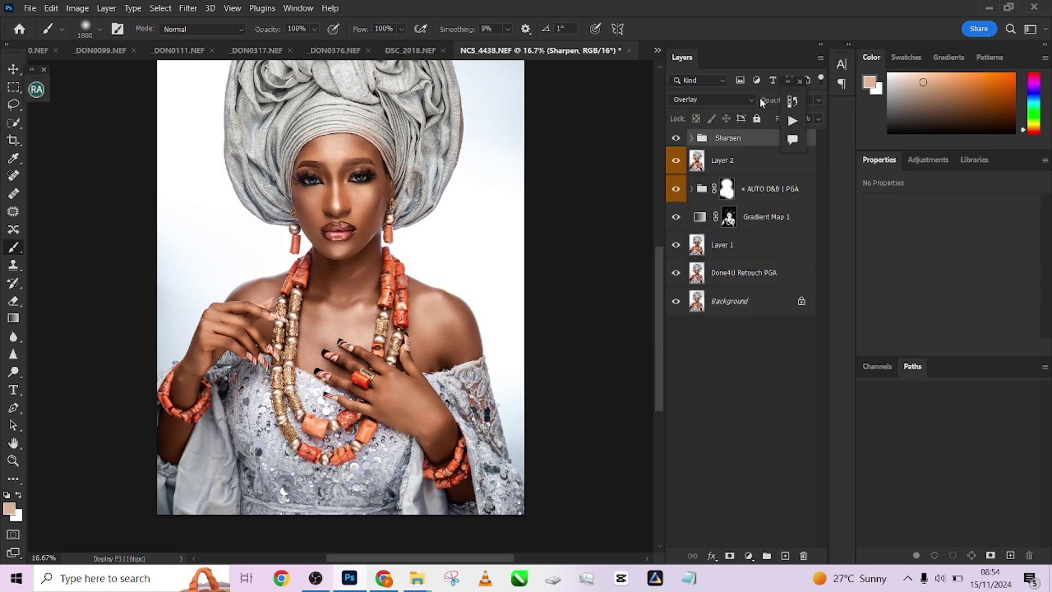
left_click(792, 116)
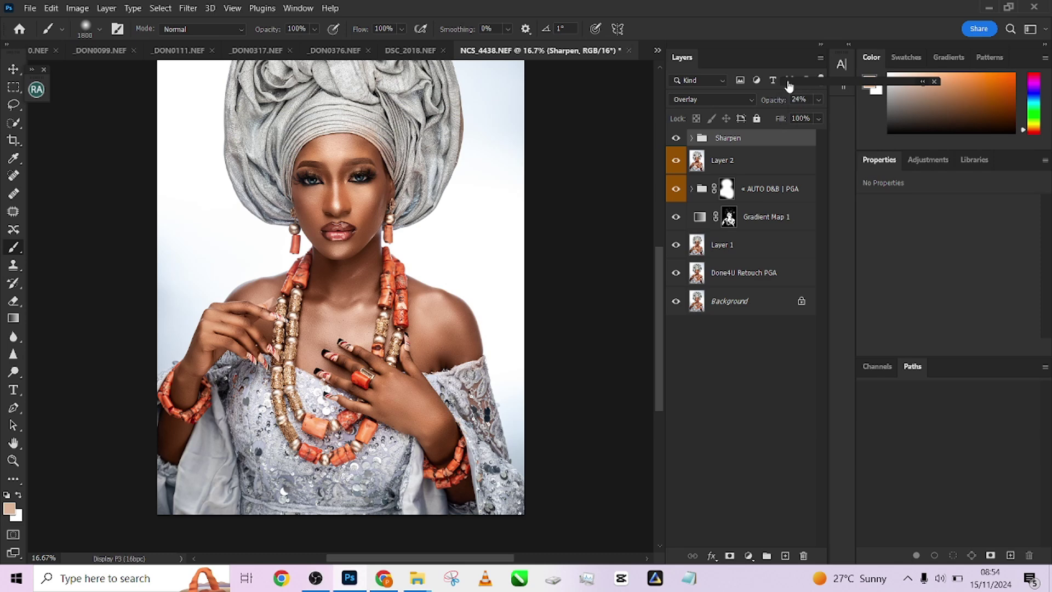
left_click(923, 85)
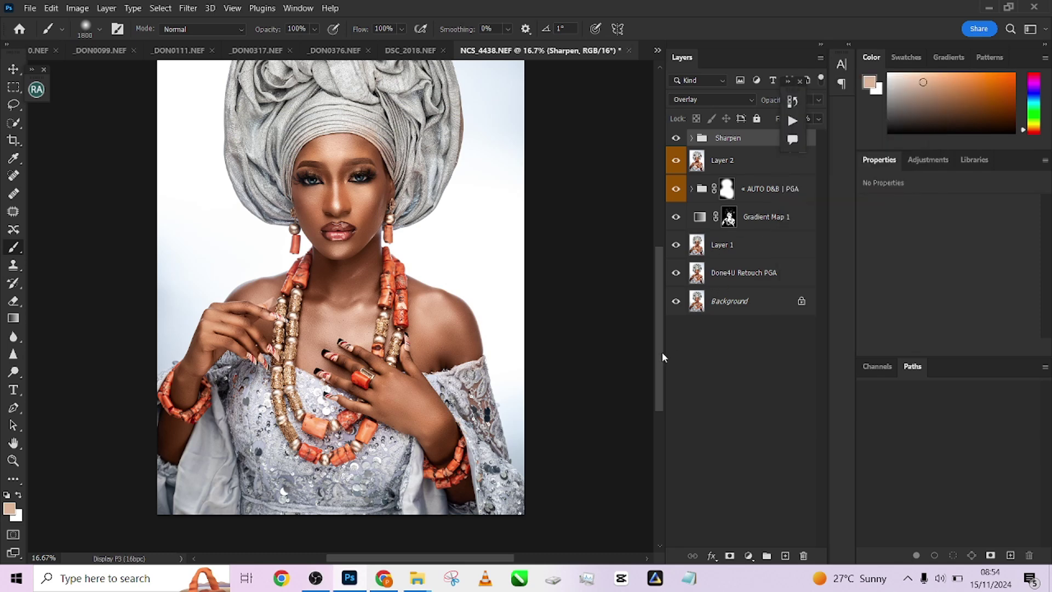
Toggle the Background layer solo to compare the original photo with the retouch
left_click(677, 302, "alt")
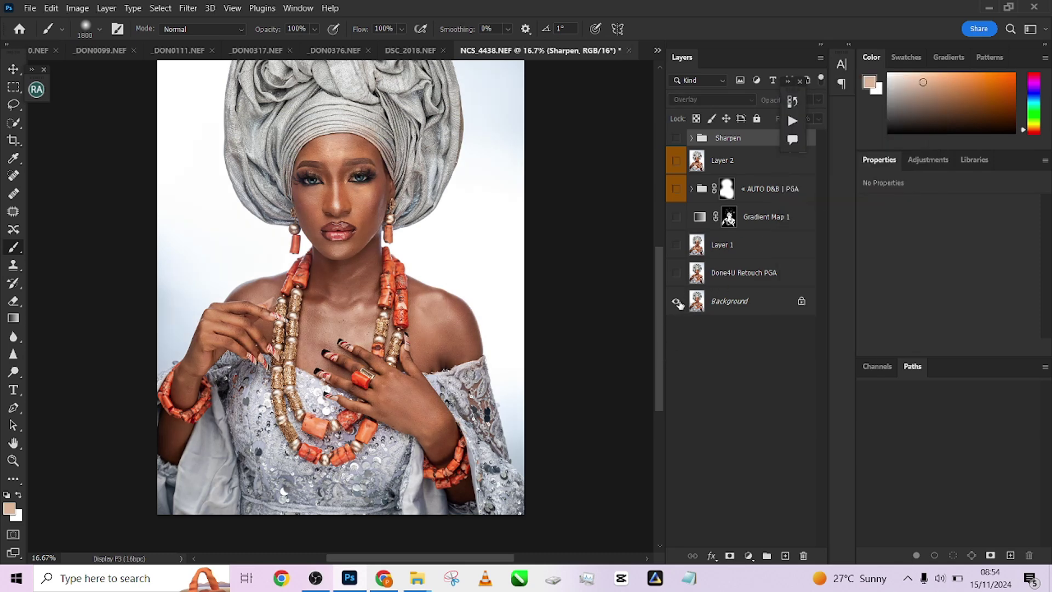
left_click_drag(658, 329, 656, 314)
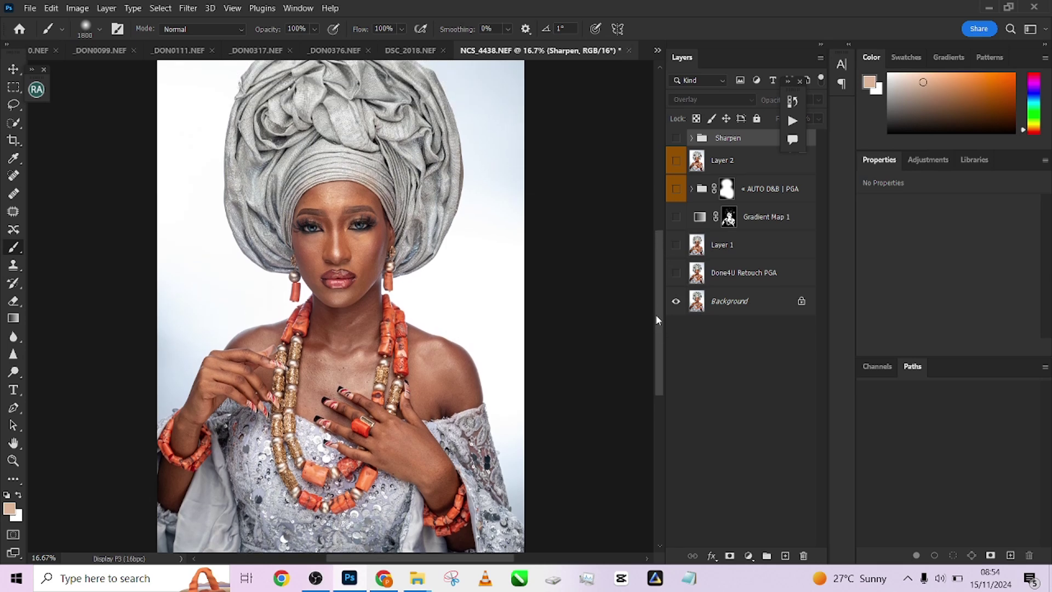
left_click(677, 301, "alt")
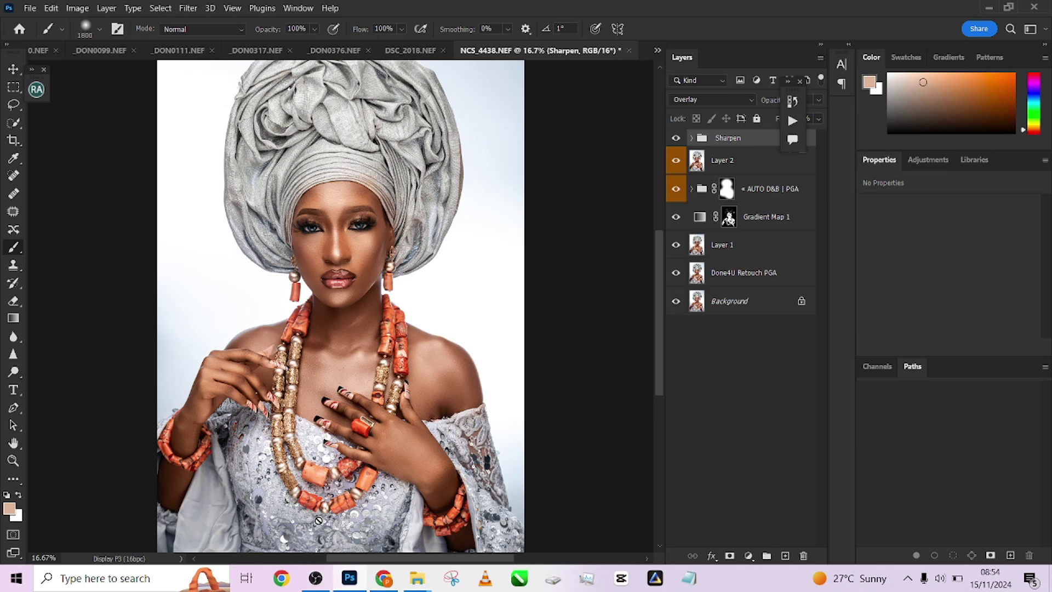
left_click(675, 301, "alt")
left_click(675, 302, "alt")
Hide all layers above the Background, then show Done4U Retouch PGA
left_click_drag(675, 272, 678, 140)
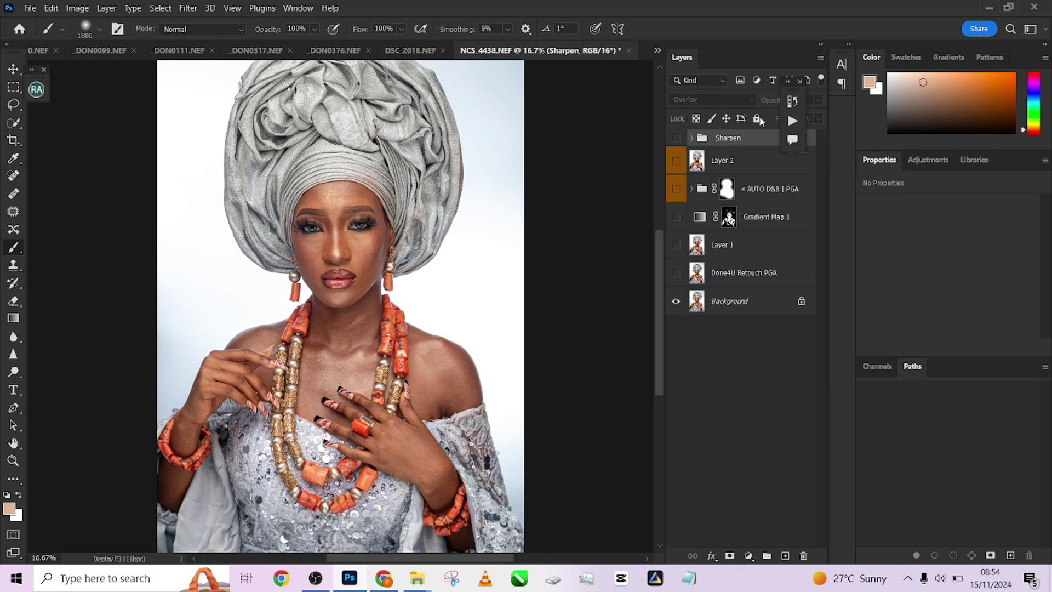
left_click_drag(789, 93, 584, 112)
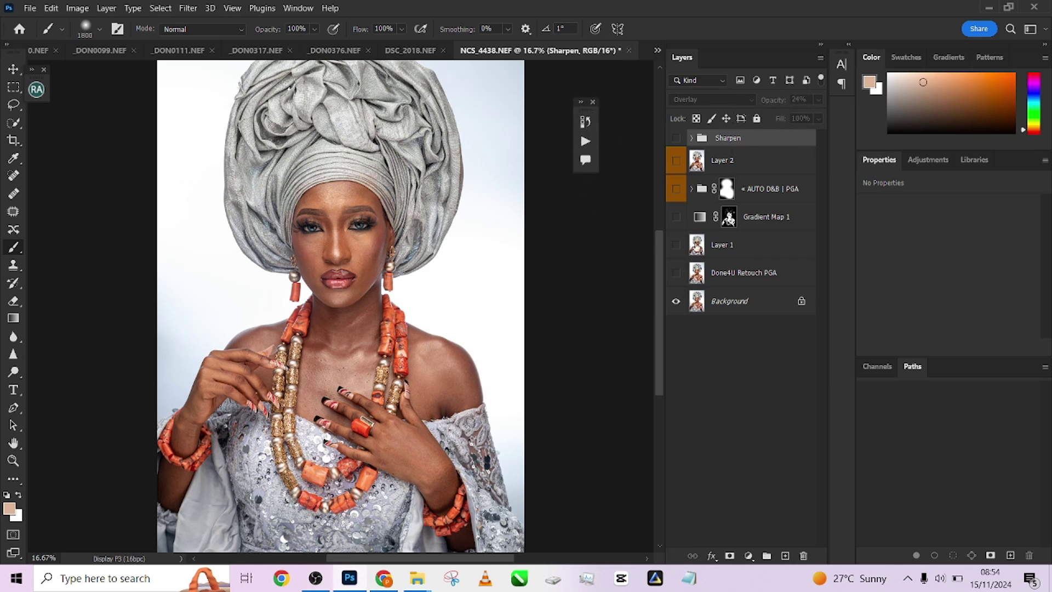
left_click(676, 274)
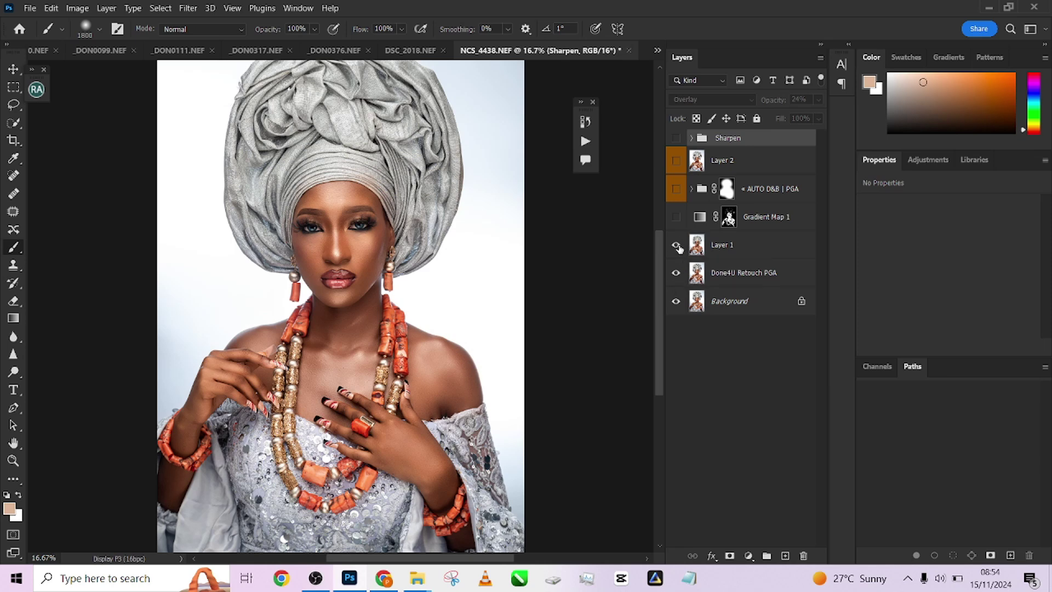
Re-enable Gradient Map 1, AUTO D&B | PGA and Sharpen, briefly comparing against the original
left_click(676, 217)
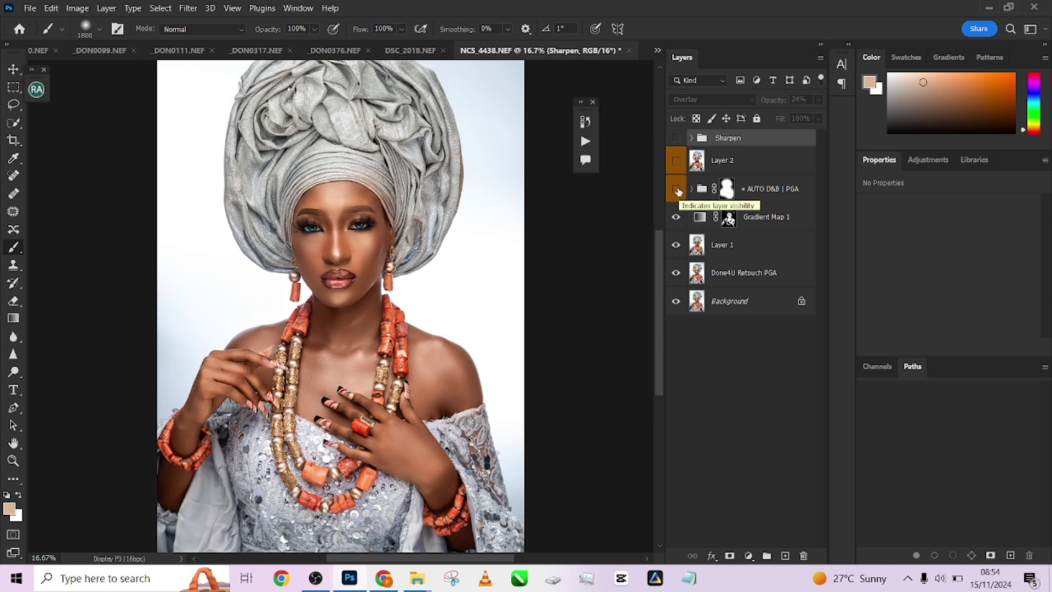
left_click(677, 189)
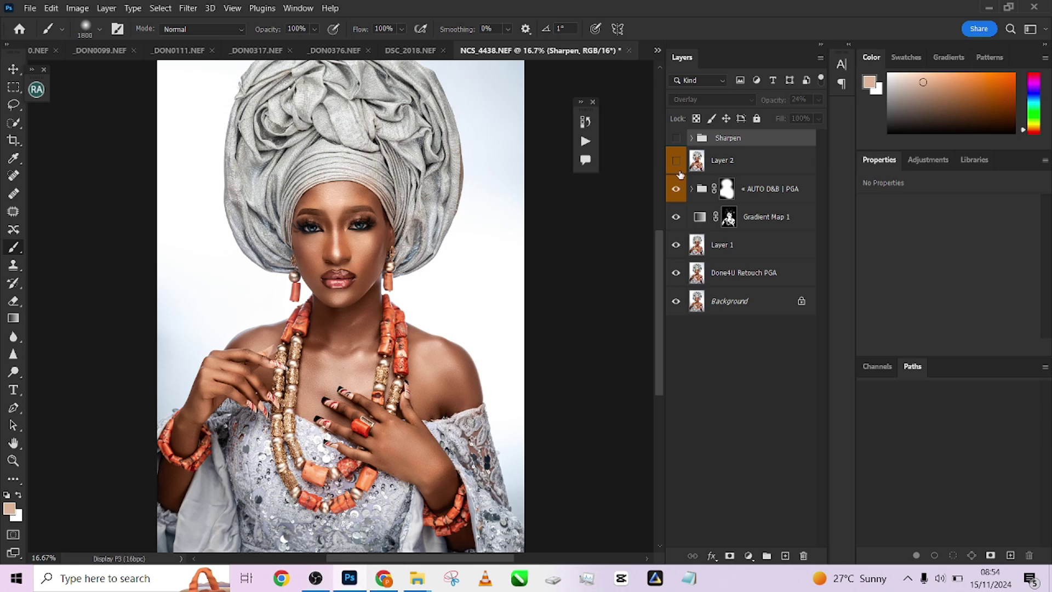
left_click(676, 138)
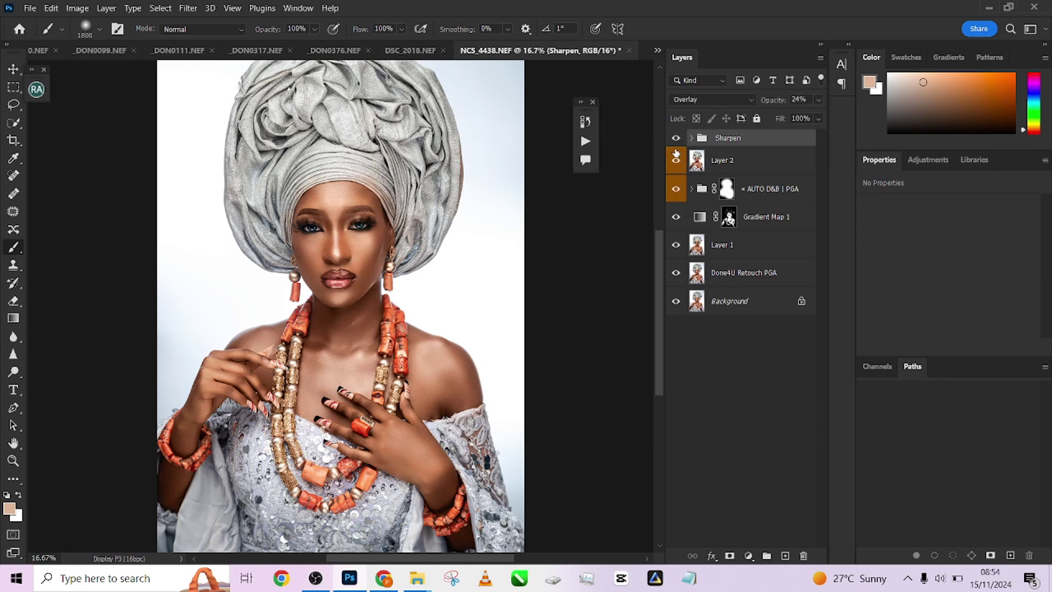
left_click(676, 302, "alt")
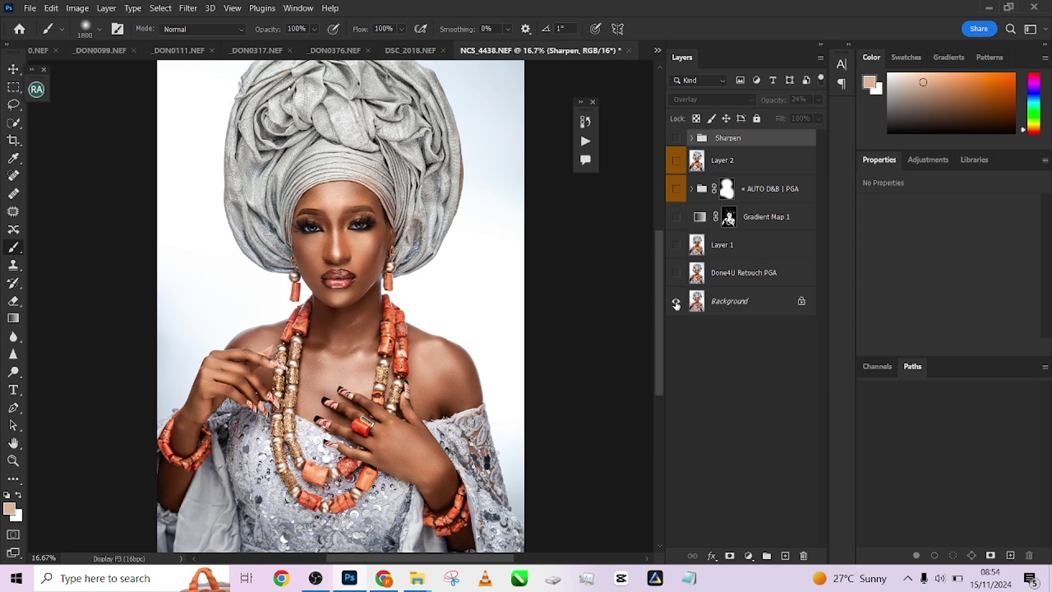
left_click(676, 301, "alt")
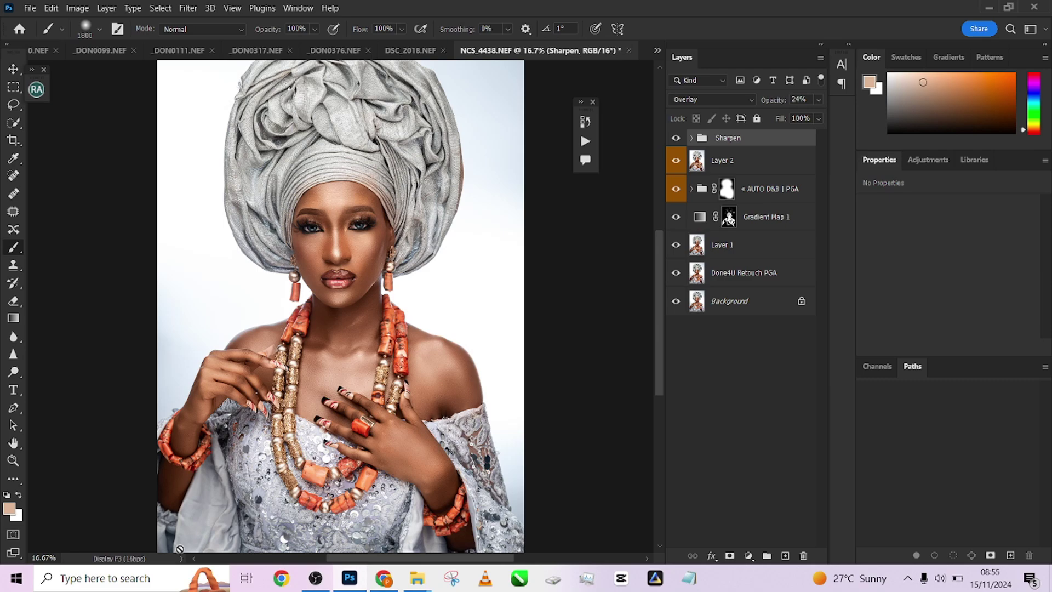
Zoom in and out to review the retouched face and chest
key("ctrl+plus")
key("ctrl+minus")
scroll(660, 329, "down", 2)
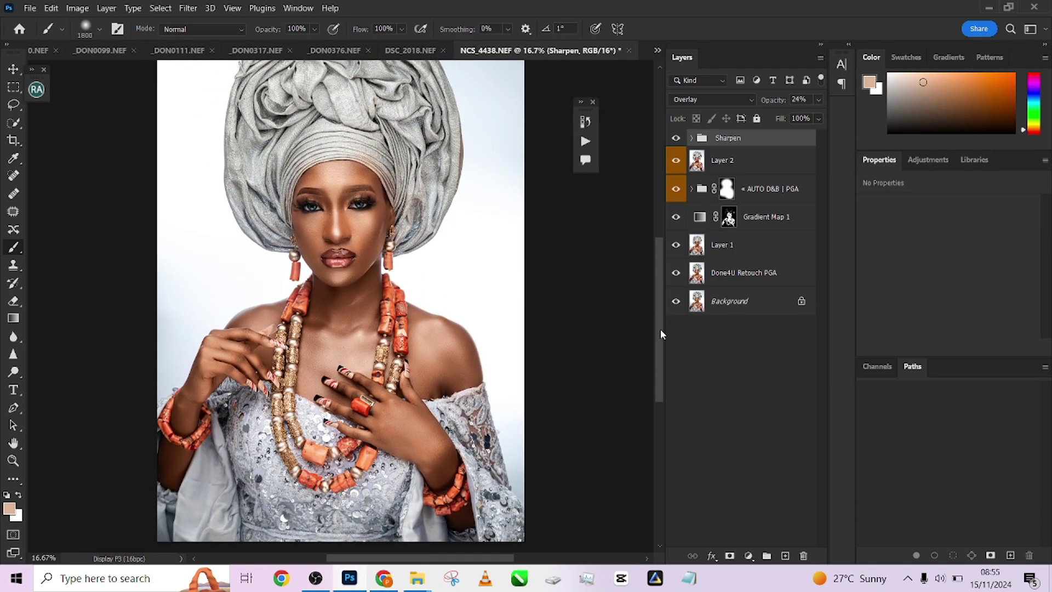
scroll(660, 330, "down", 1)
key("ctrl+plus")
key("ctrl+plus")
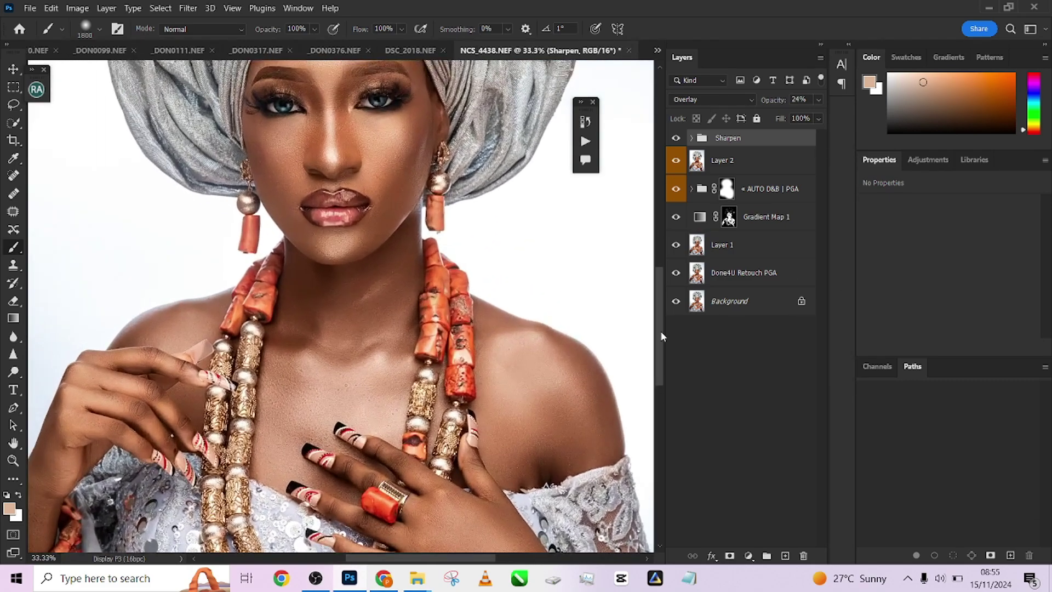